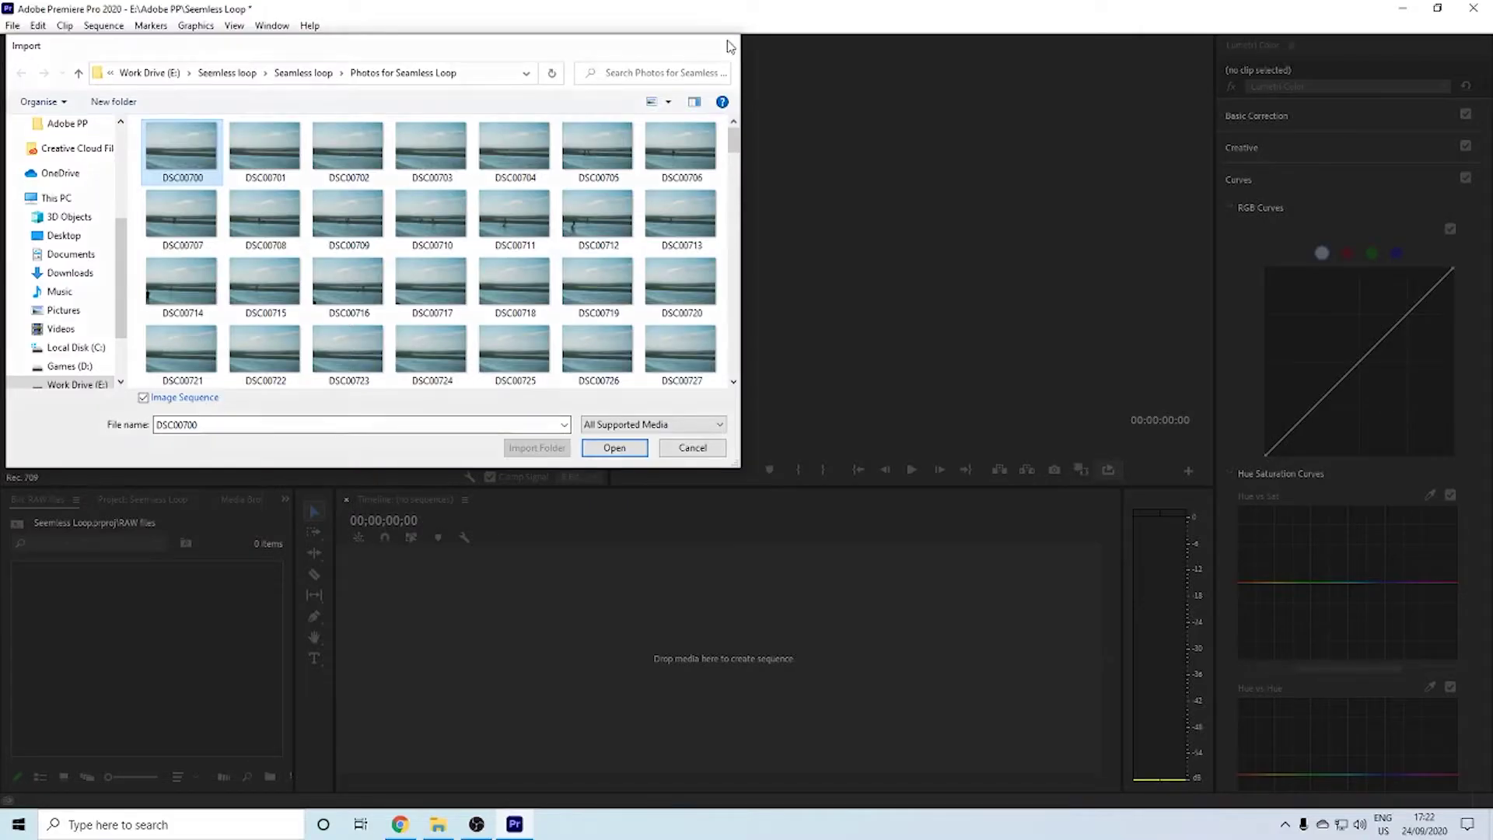
# Import the photos from DSC00700 onward into the RAW files bin as one image sequence
pyautogui.press('Escape')
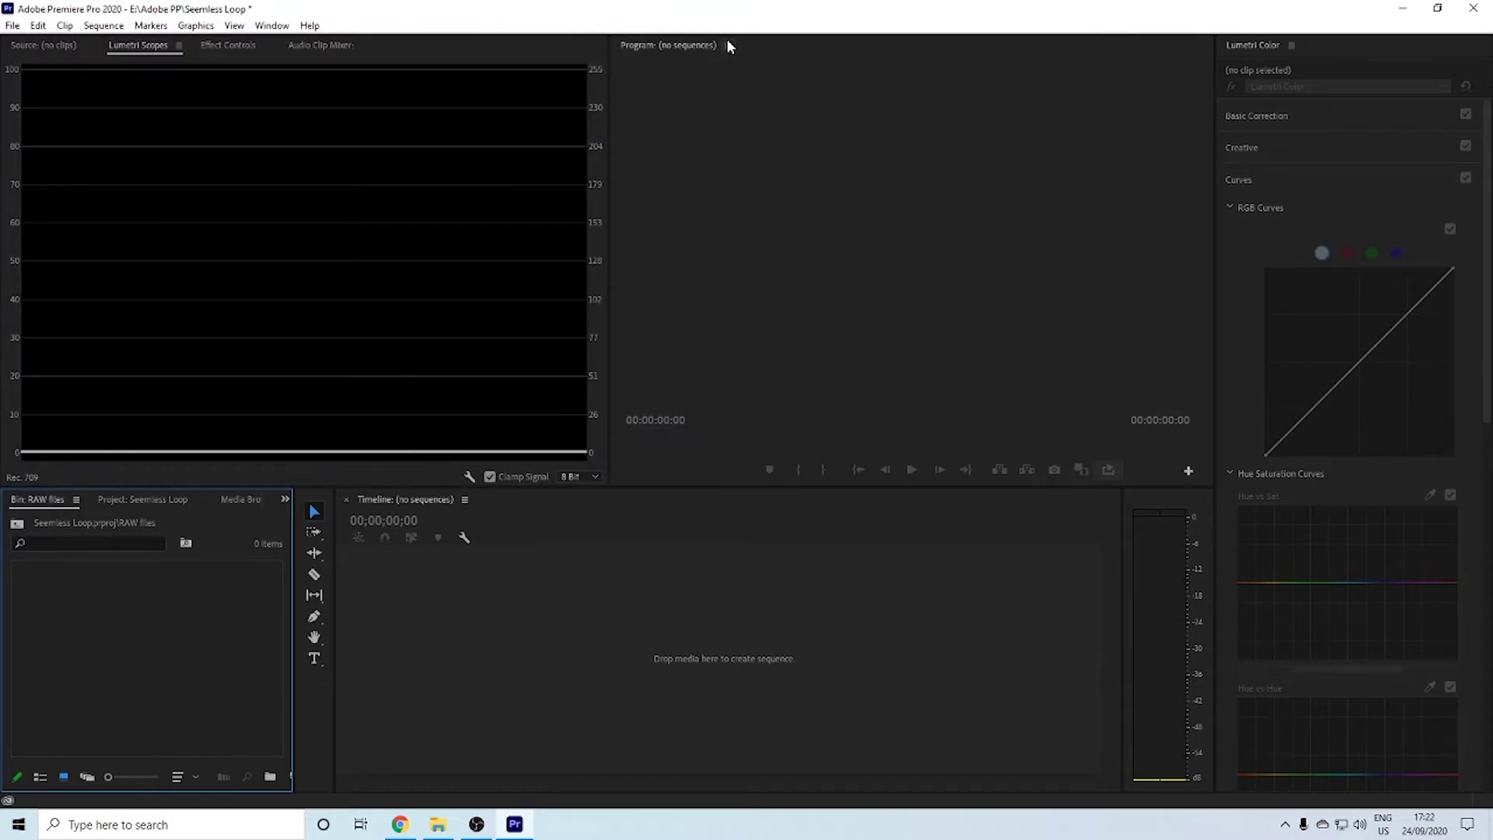
pyautogui.rightClick(134, 646)
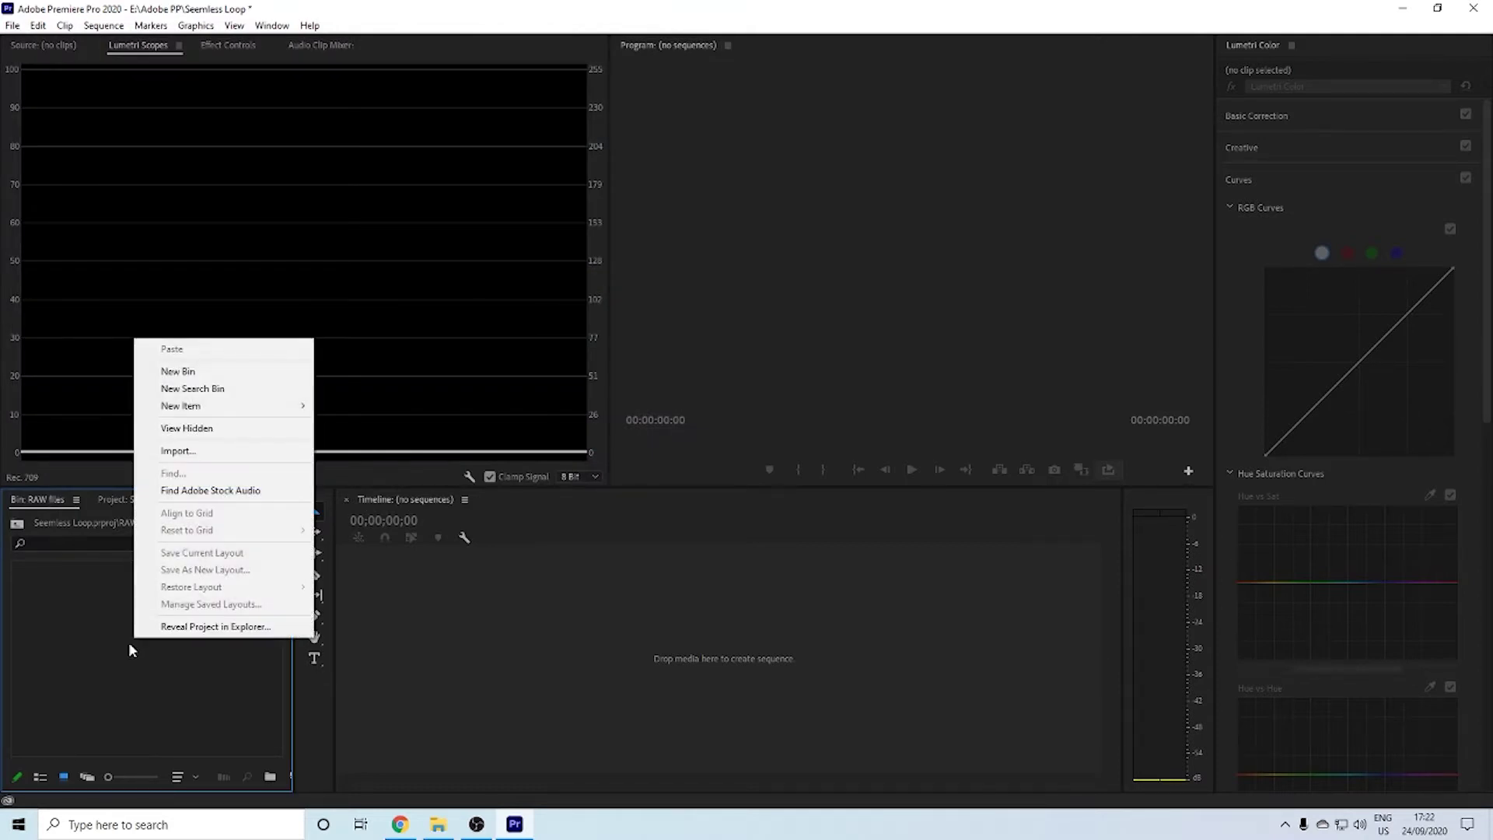
pyautogui.click(199, 453)
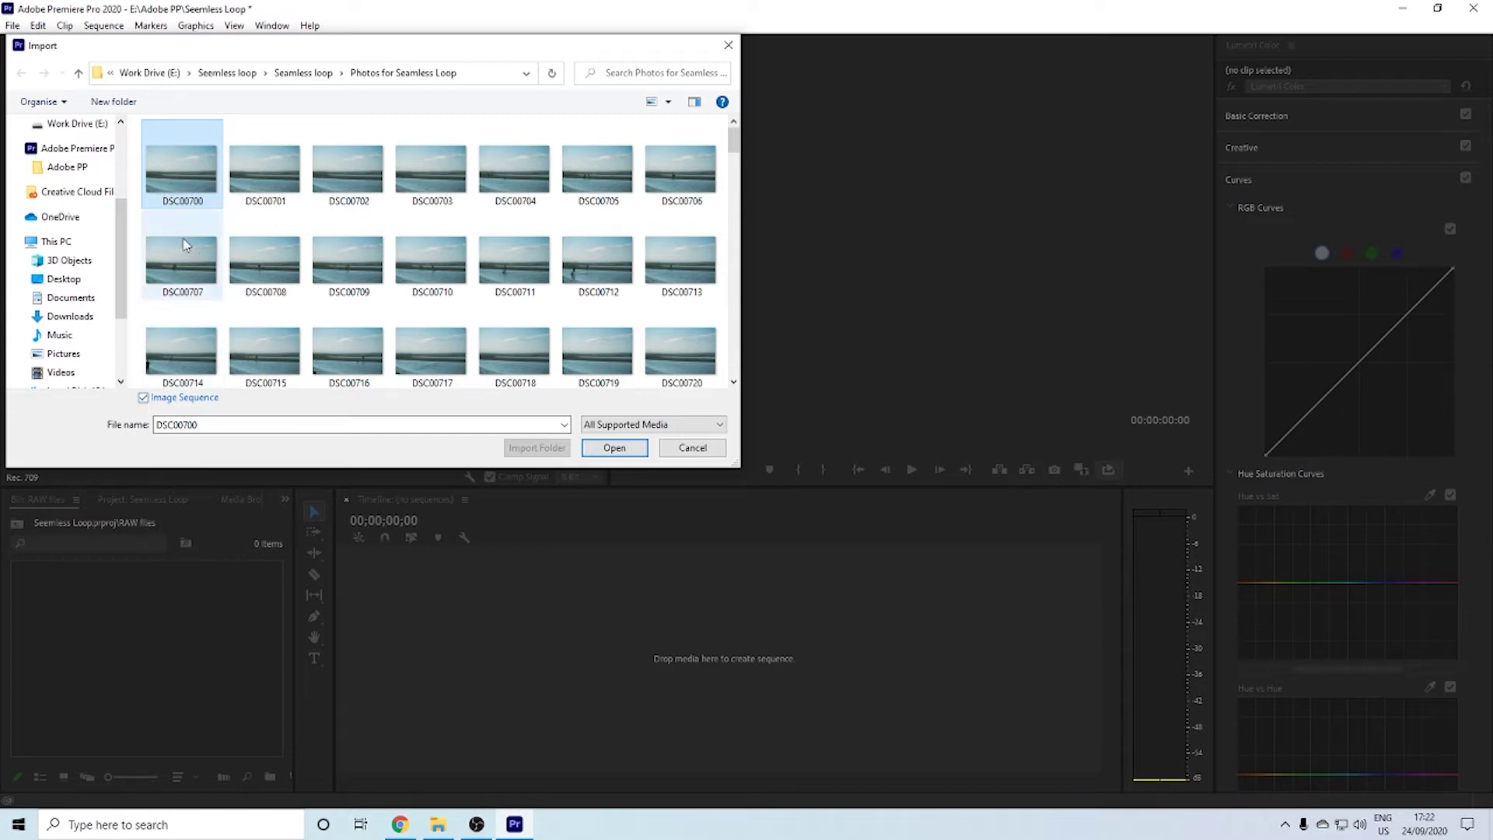
pyautogui.scroll(-10, 185, 244)
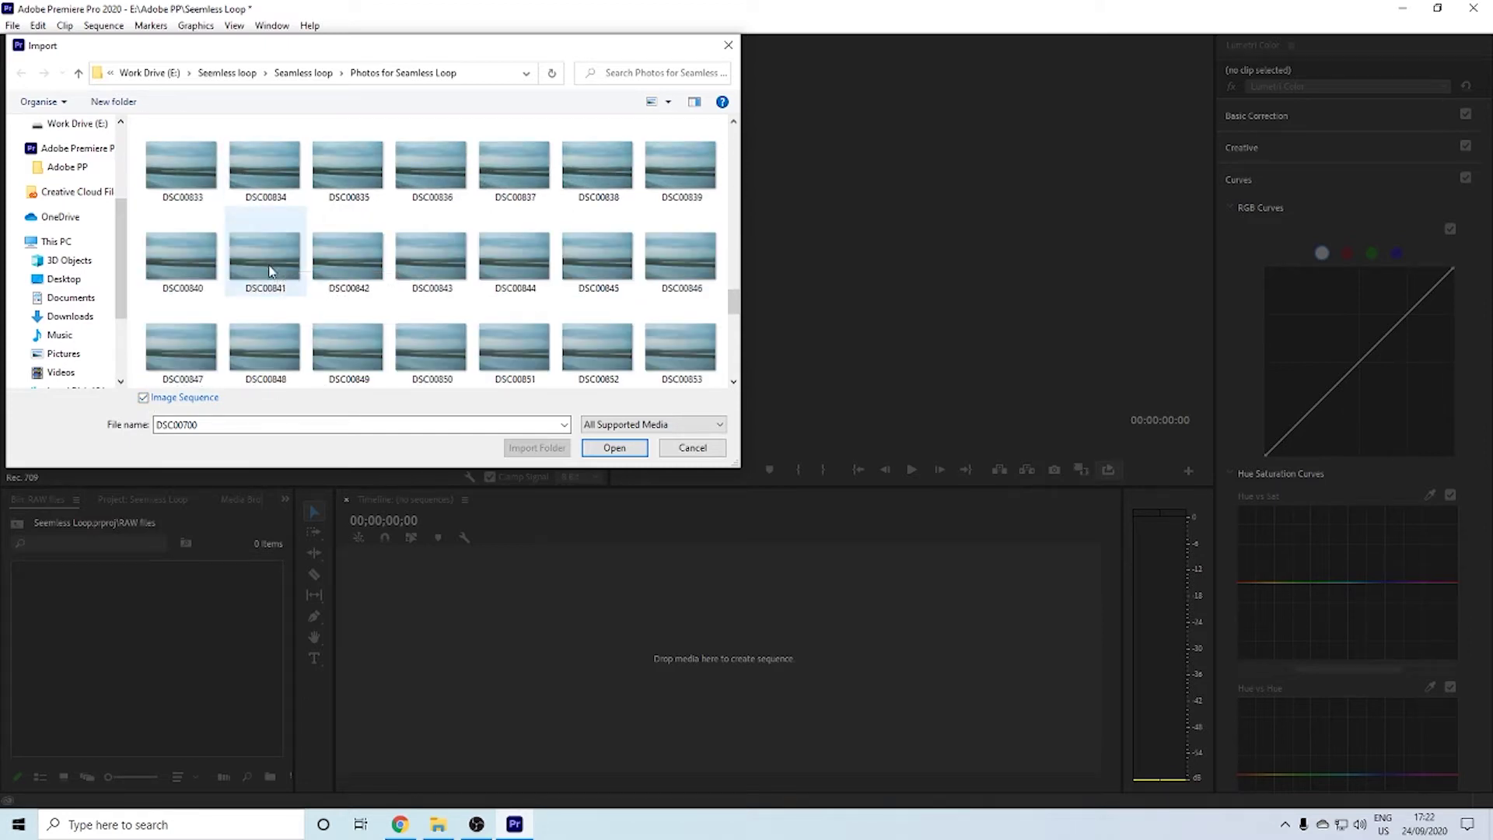
pyautogui.scroll(10, 281, 319)
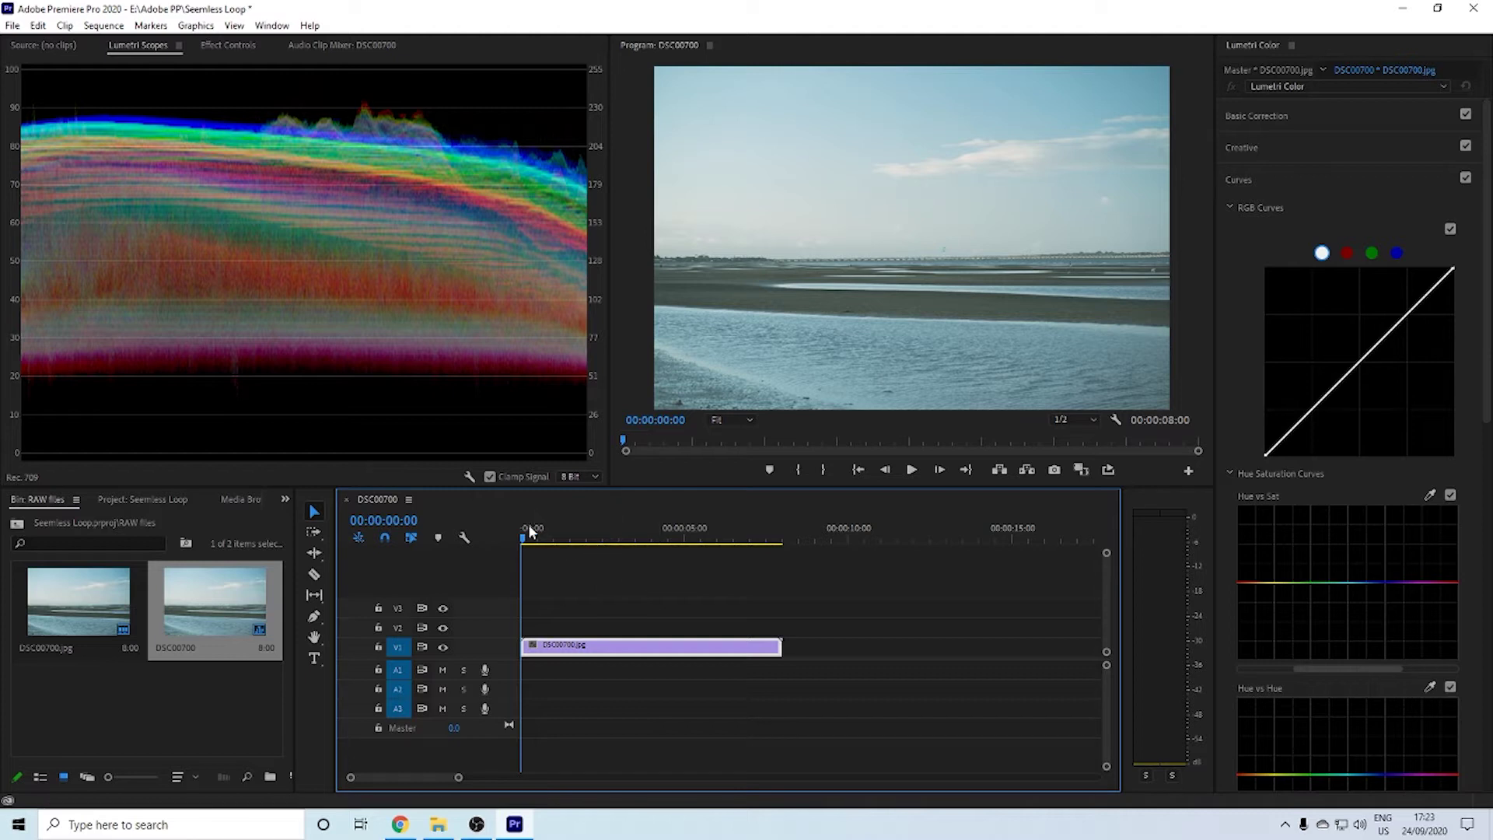
# Razor the beach timelapse at 1:00 and 7:00
pyautogui.moveTo(528, 531); pyautogui.dragTo(496, 527)
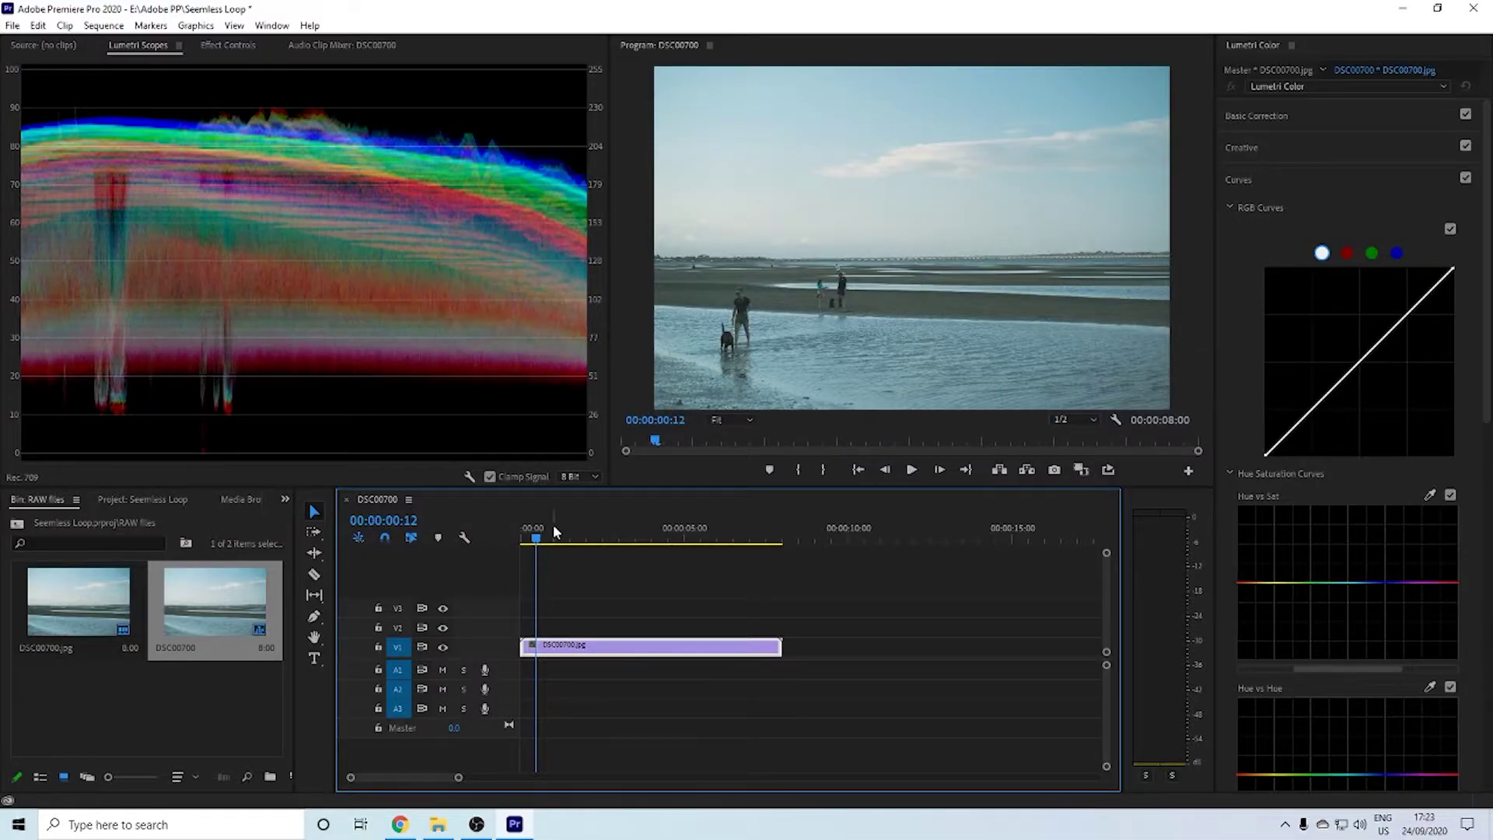
pyautogui.press('Right')
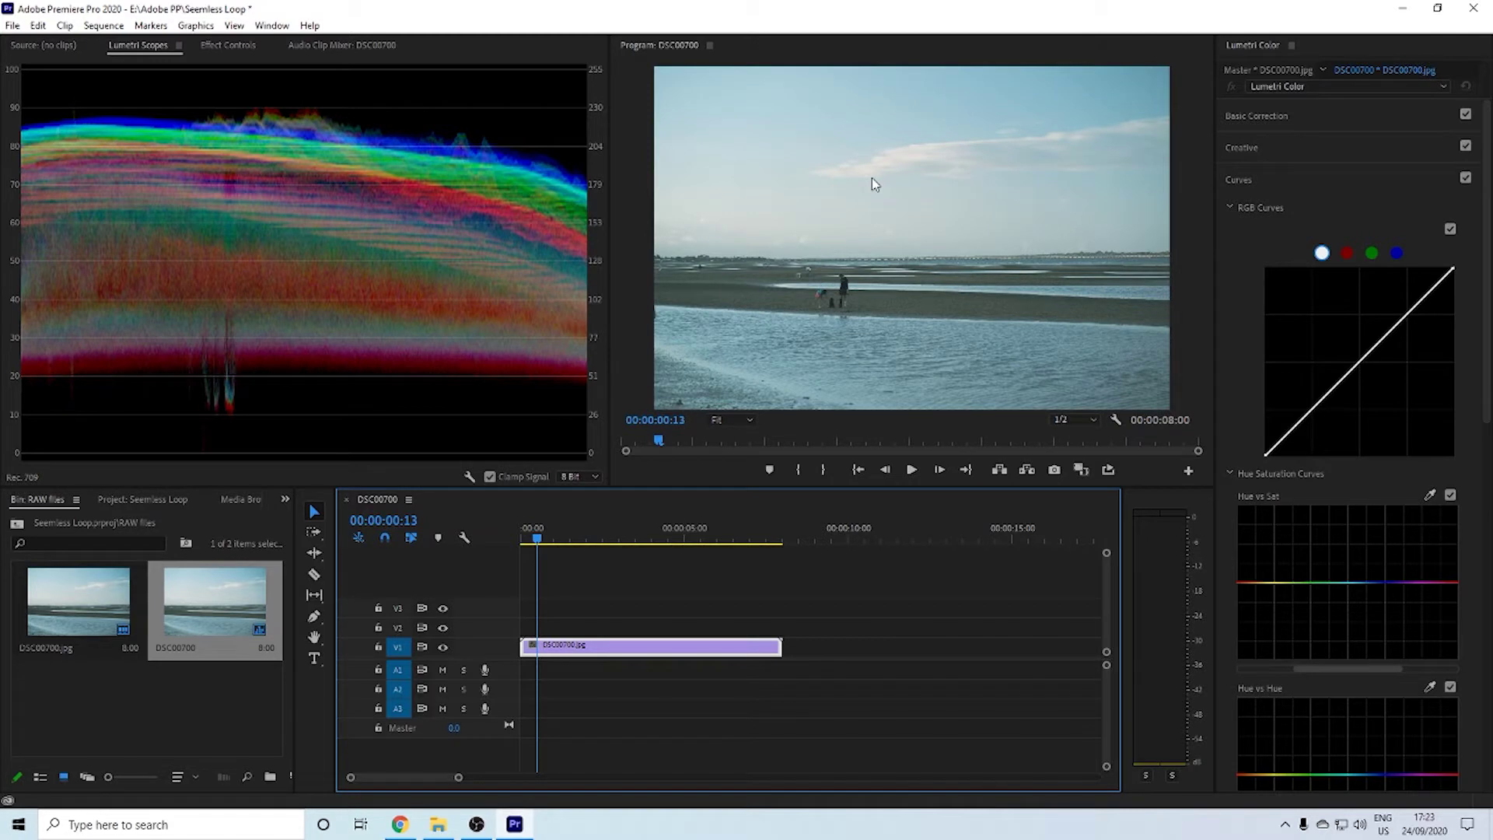
pyautogui.press('space')
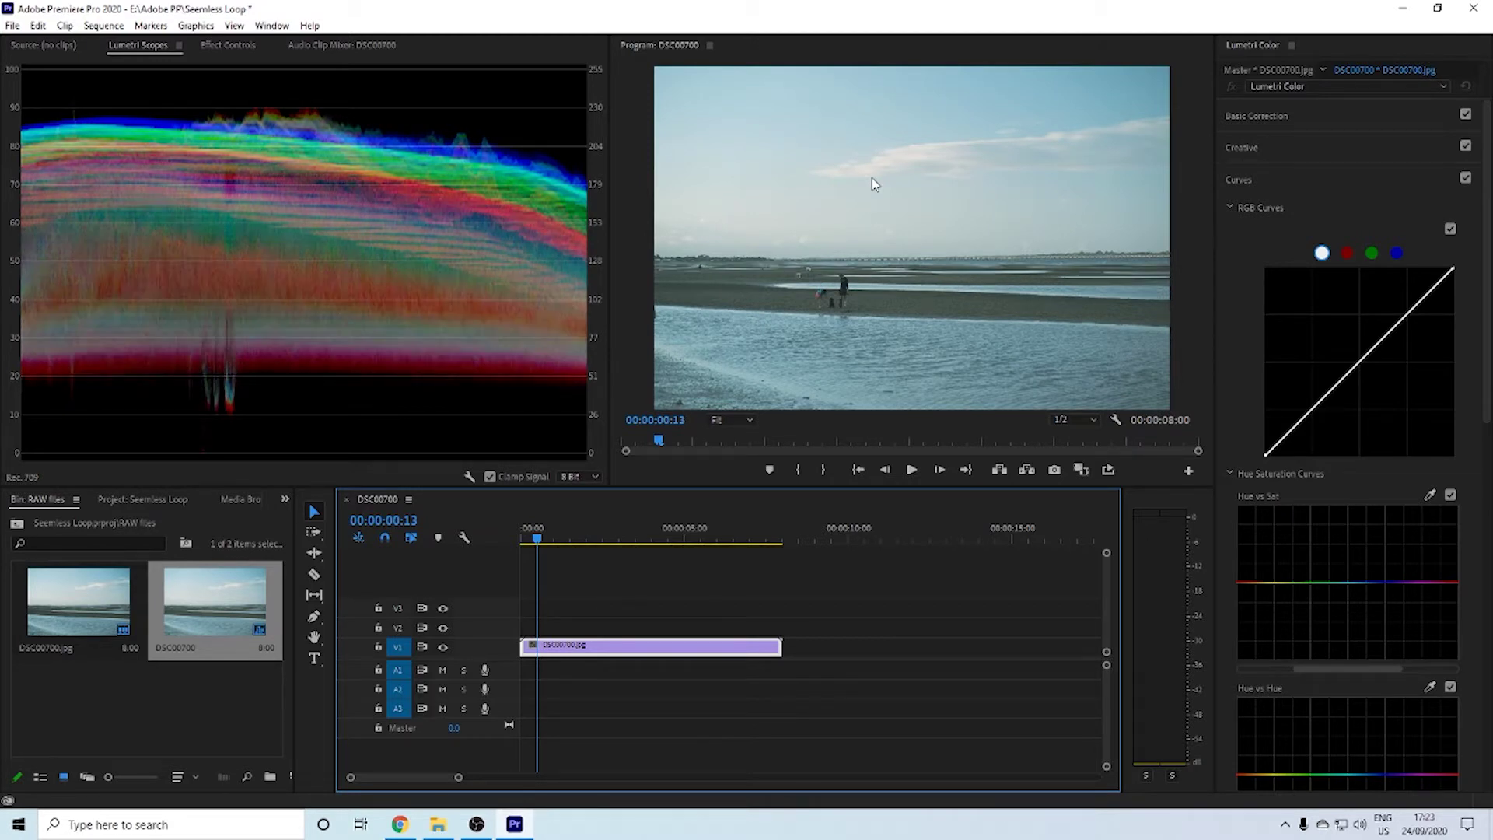
pyautogui.press('Left')
pyautogui.press('Left')
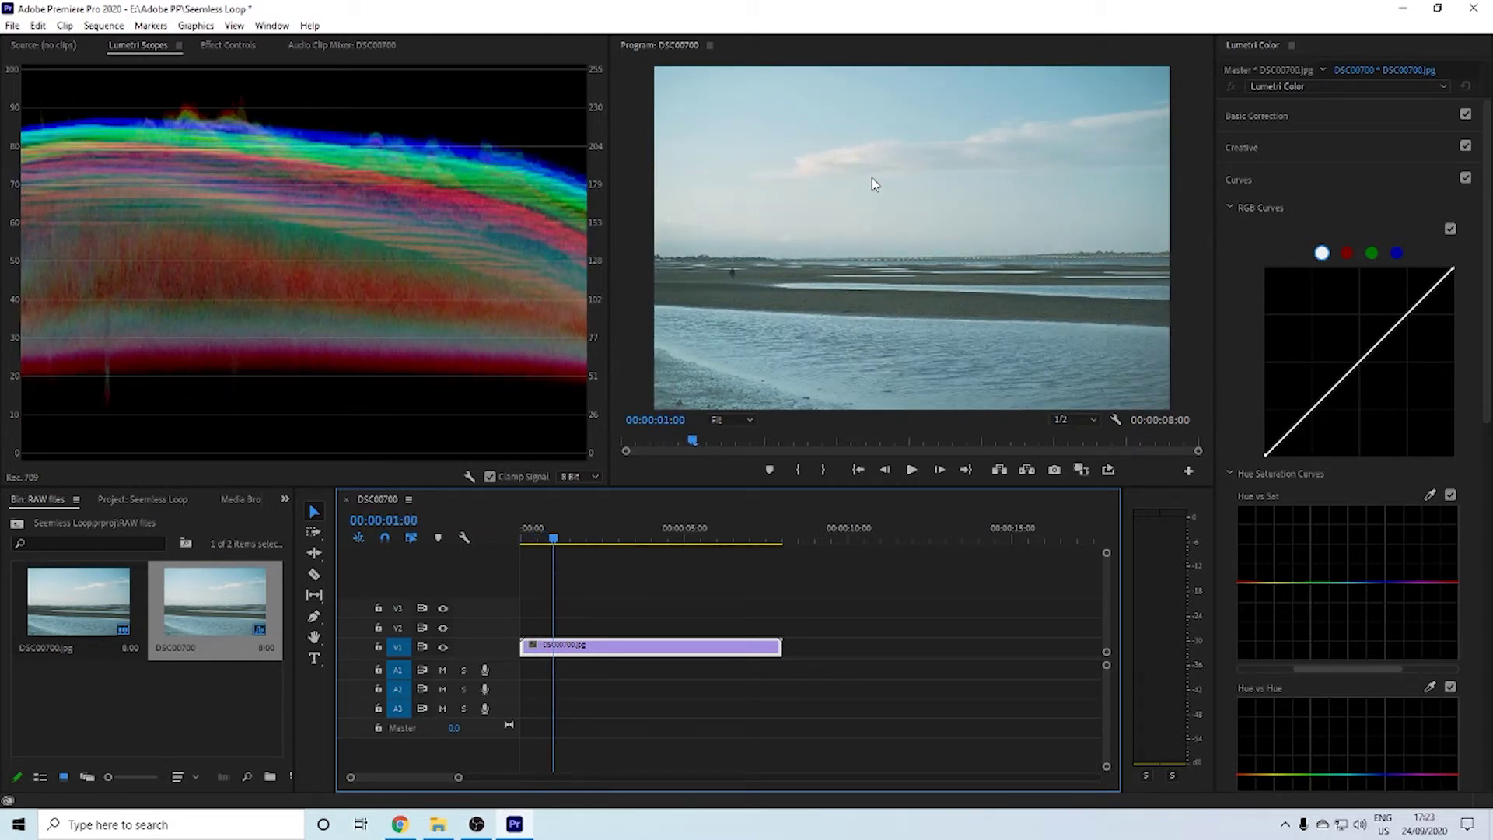
pyautogui.click(555, 650)
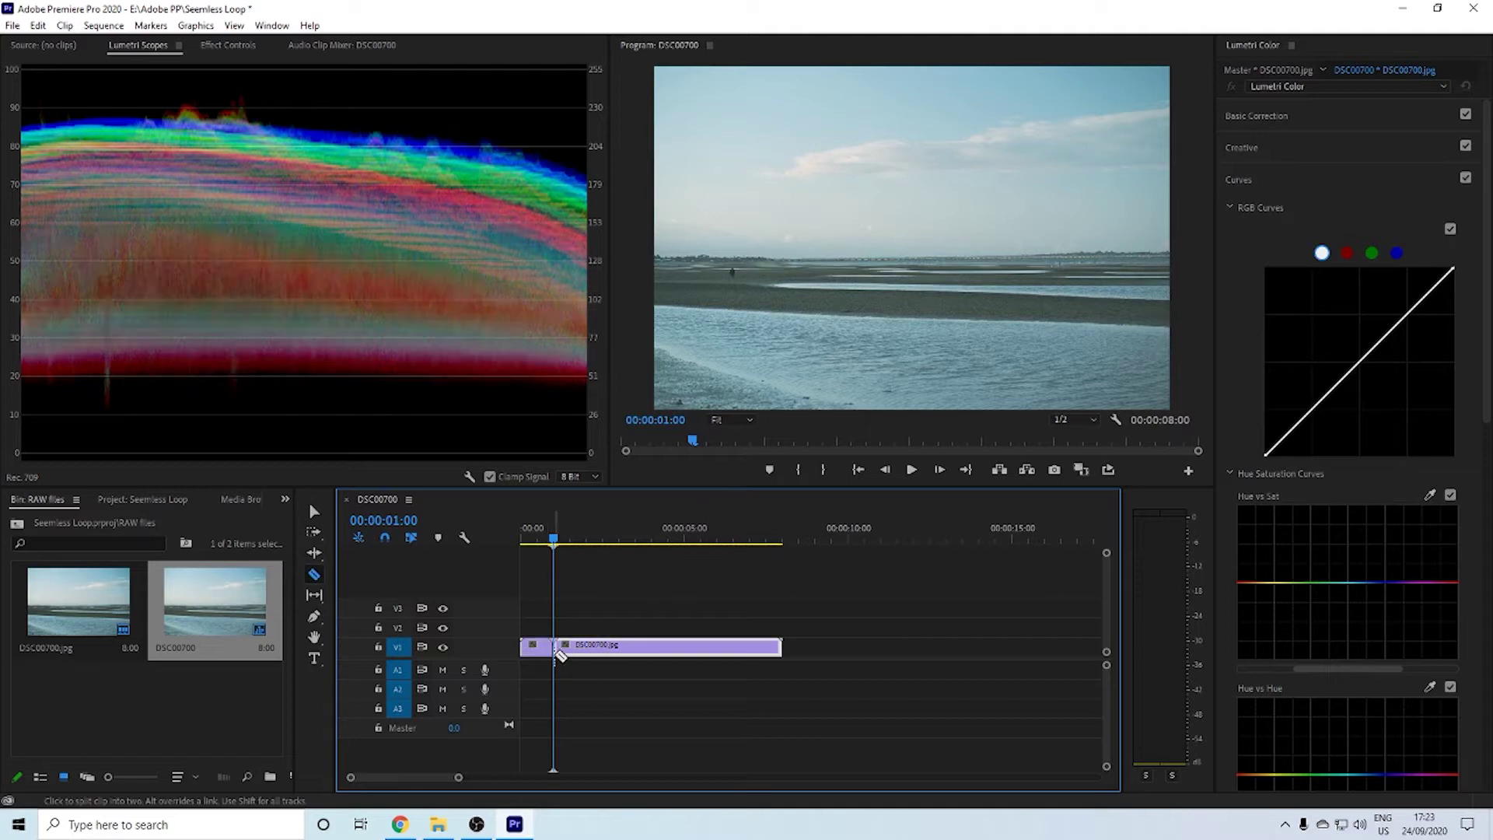
pyautogui.press('Right')
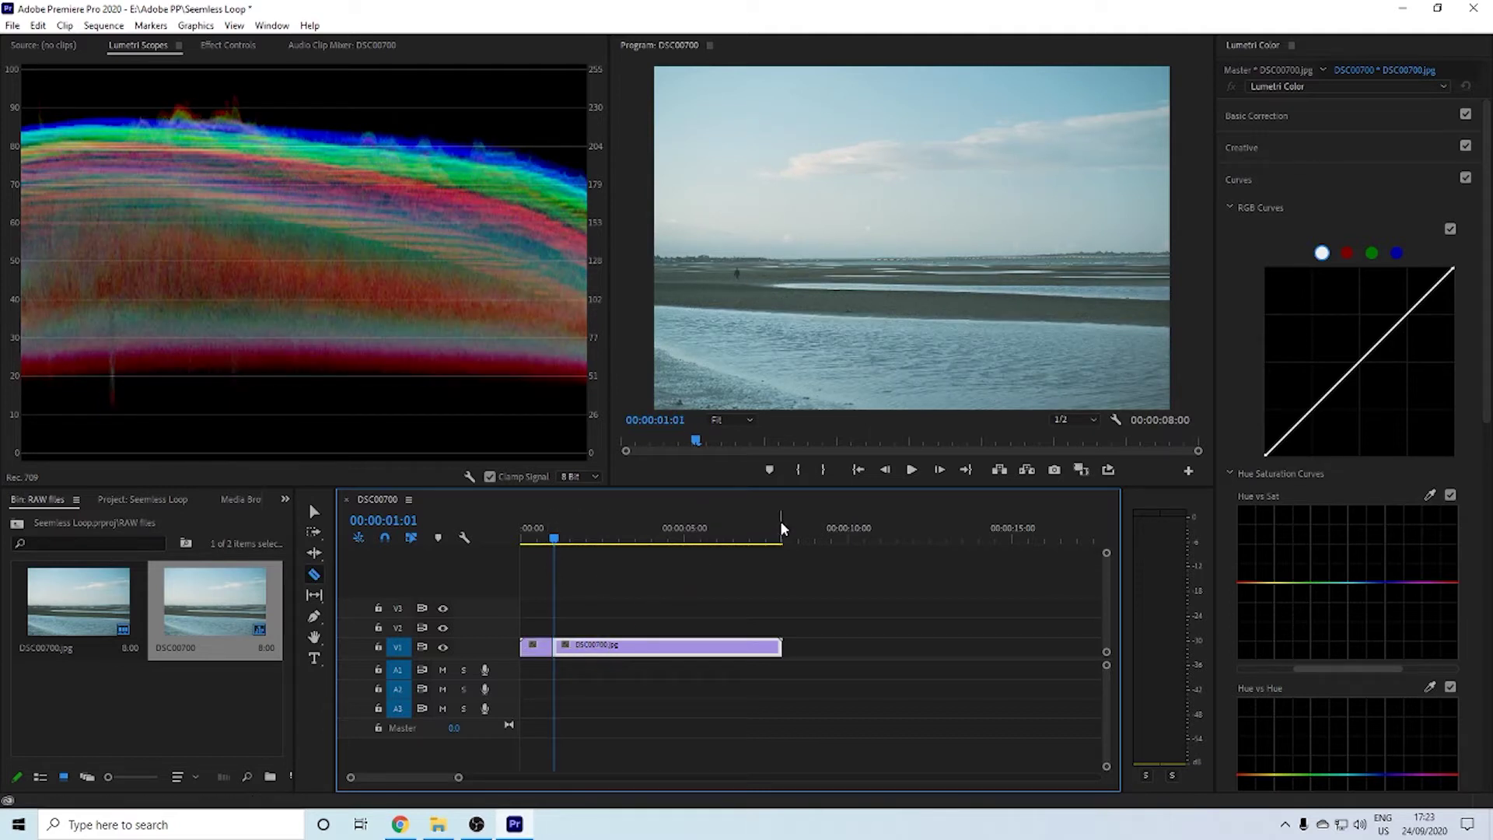
pyautogui.moveTo(728, 530); pyautogui.dragTo(753, 529)
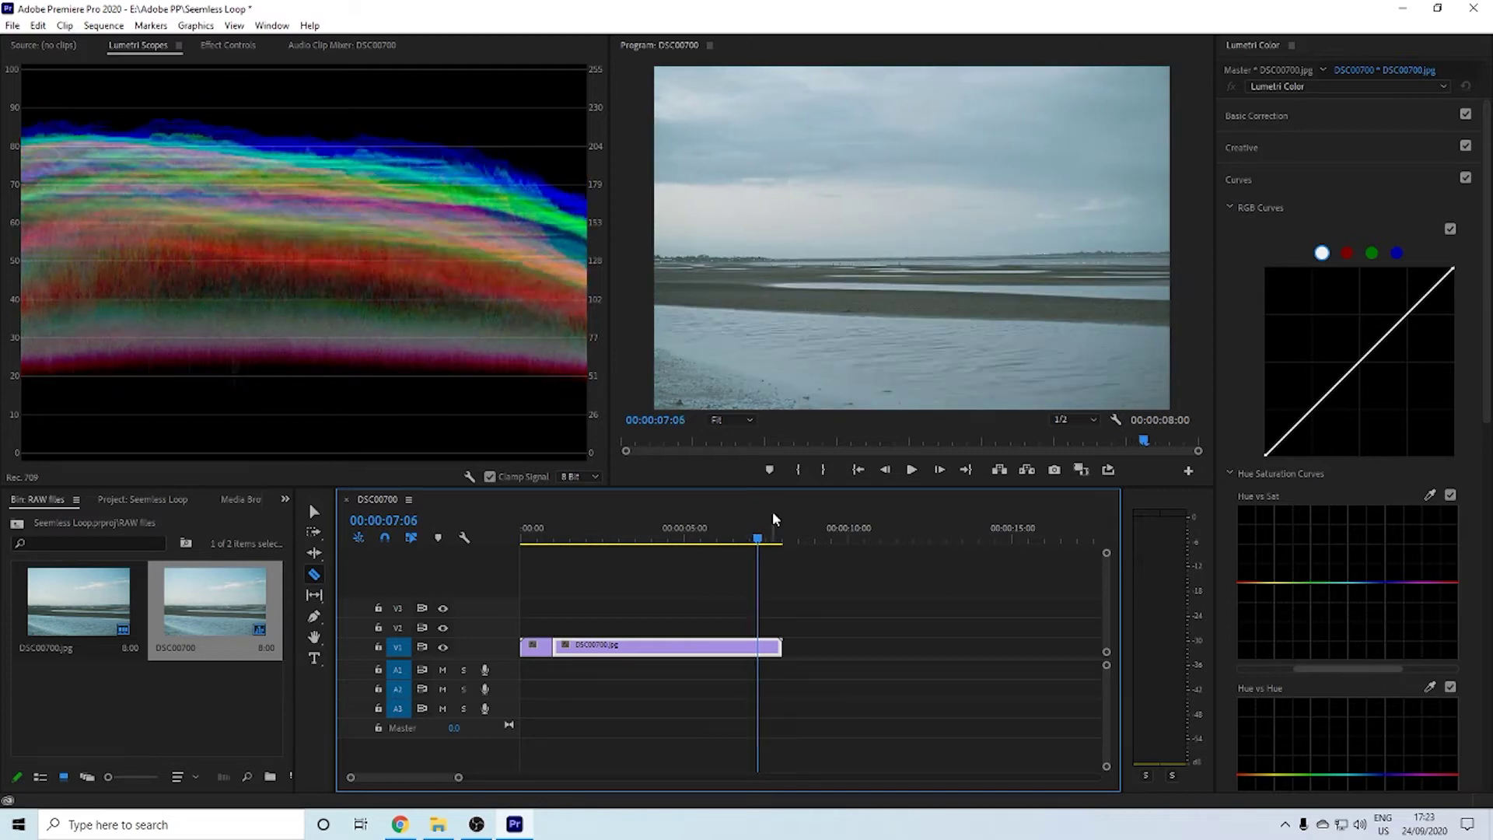
pyautogui.press('Left')
pyautogui.press('Left')
pyautogui.press('Left')
pyautogui.press('Left')
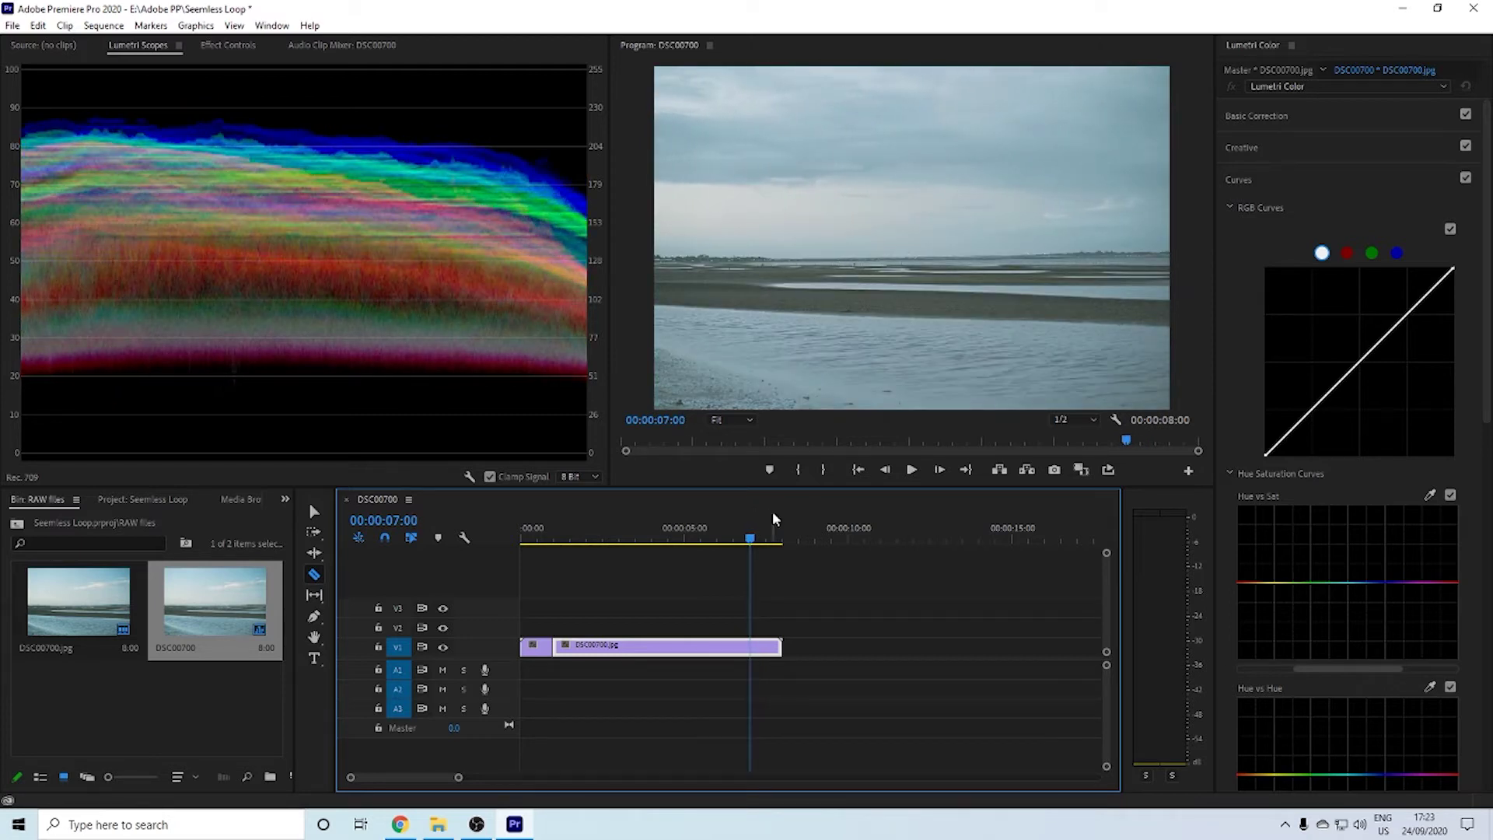
pyautogui.press('Right')
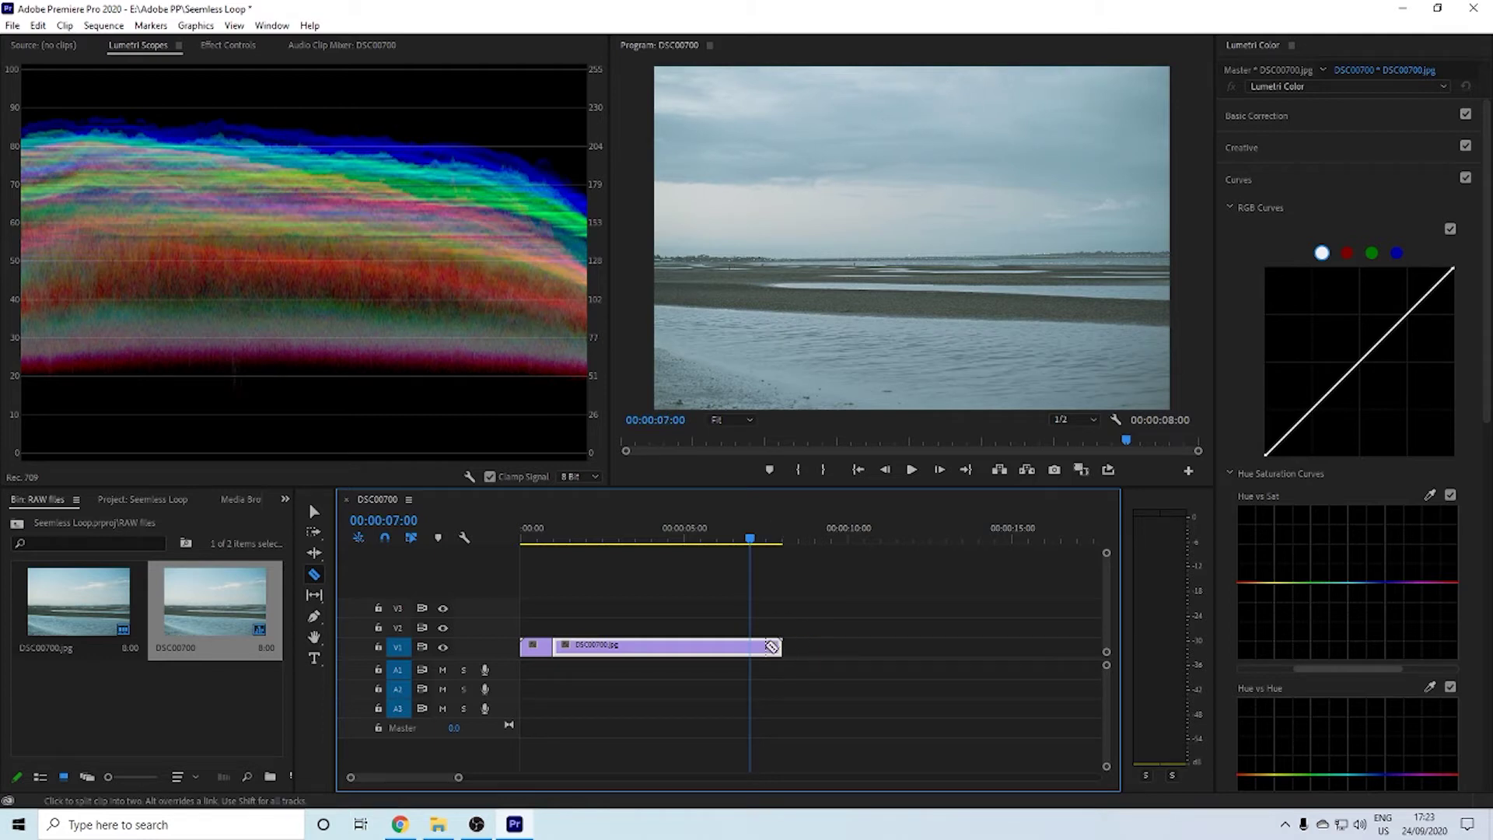
pyautogui.click(750, 647)
# Delete the short first and last pieces and move the remaining six-second clip to the sequence start
pyautogui.press('v')
pyautogui.click(768, 653)
pyautogui.press('Delete')
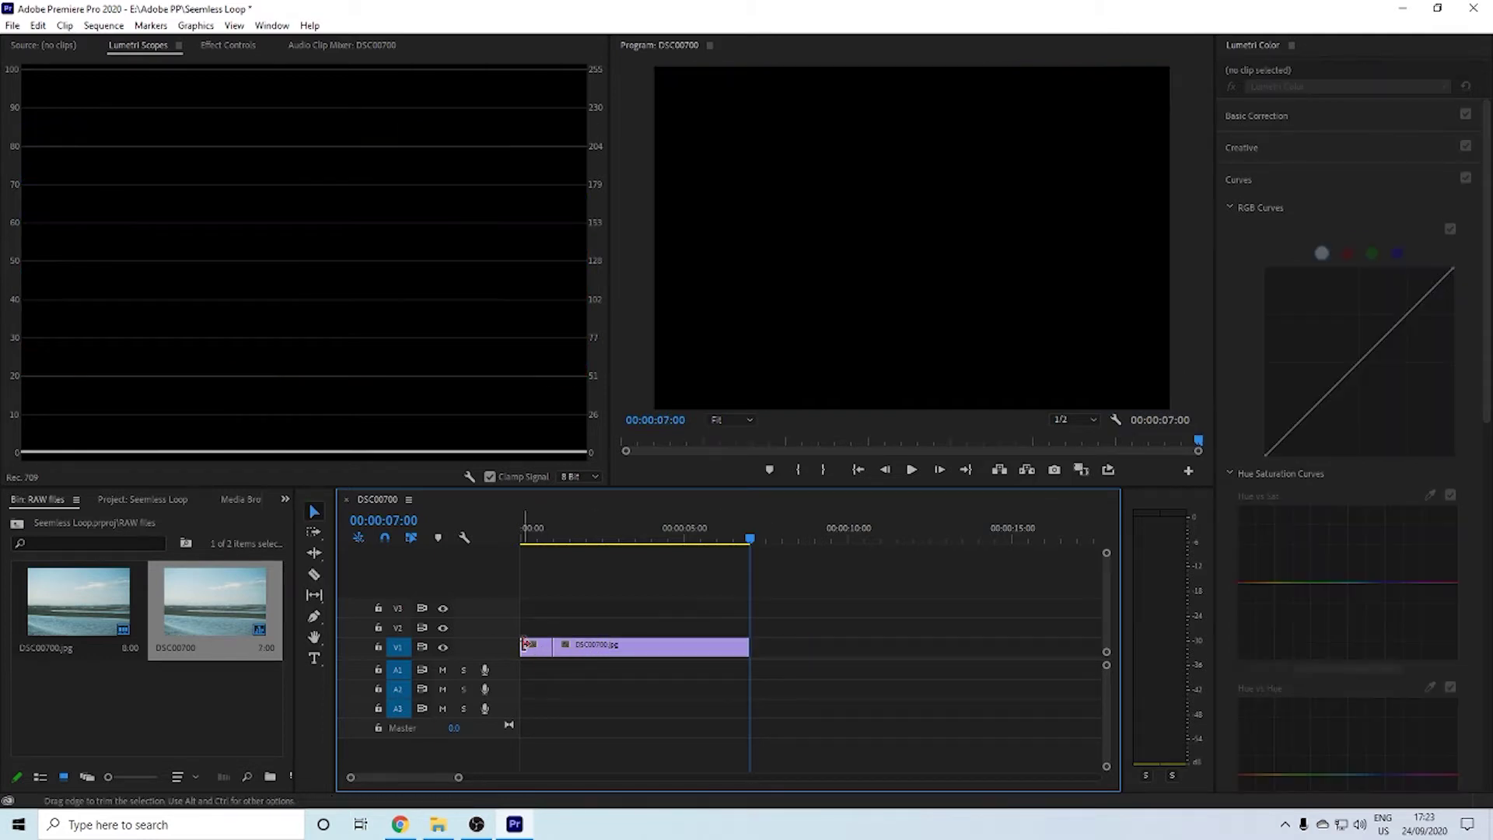
pyautogui.click(536, 647)
pyautogui.press('Delete')
pyautogui.moveTo(683, 654); pyautogui.dragTo(650, 653)
# Cut the clip at 3:00, put the first half after the second, and shift both back to 0:00
pyautogui.moveTo(700, 527); pyautogui.dragTo(593, 602)
pyautogui.moveTo(743, 590); pyautogui.dragTo(552, 725)
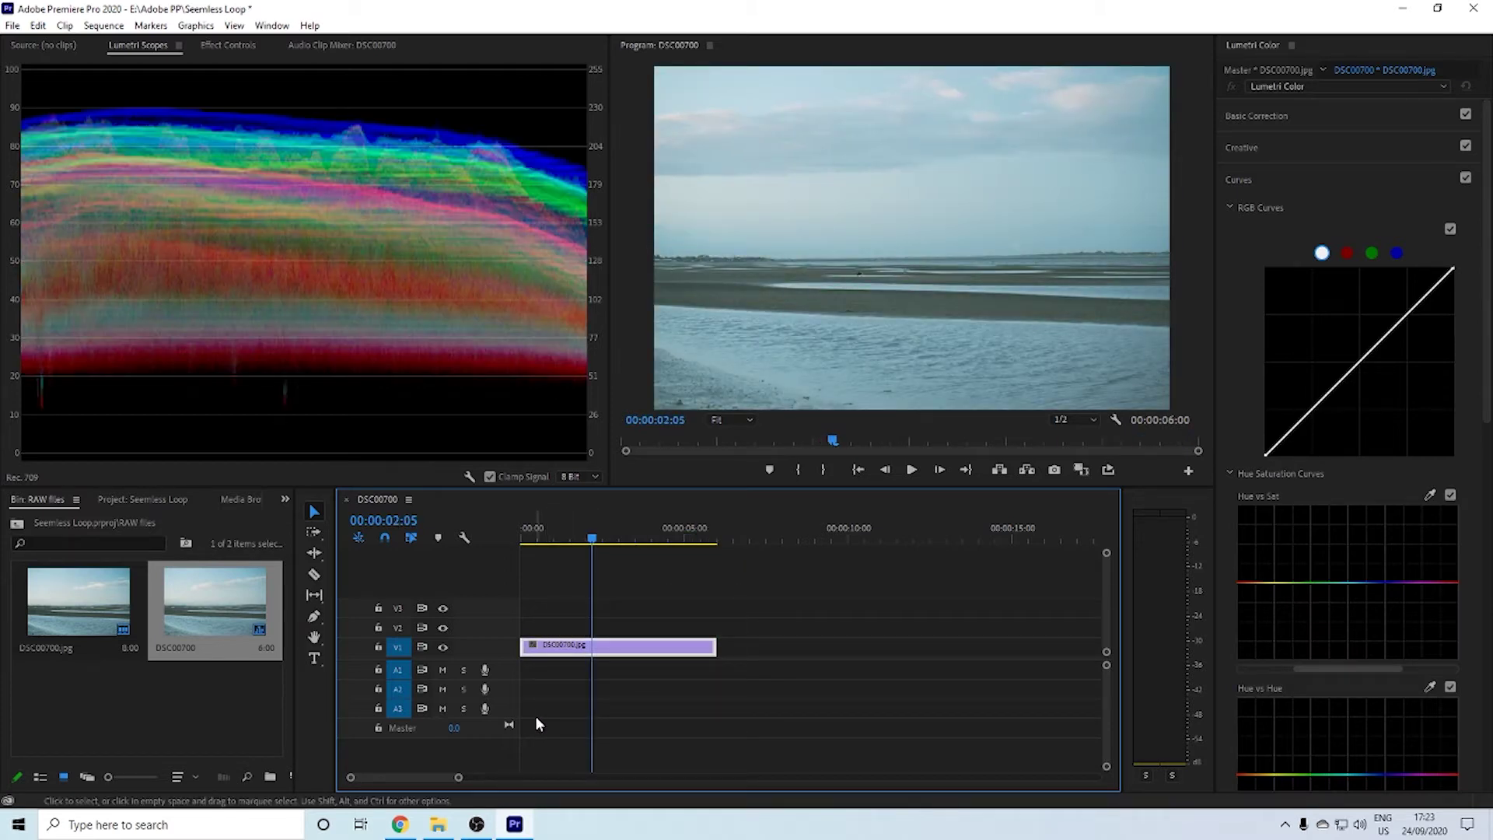
pyautogui.press('space')
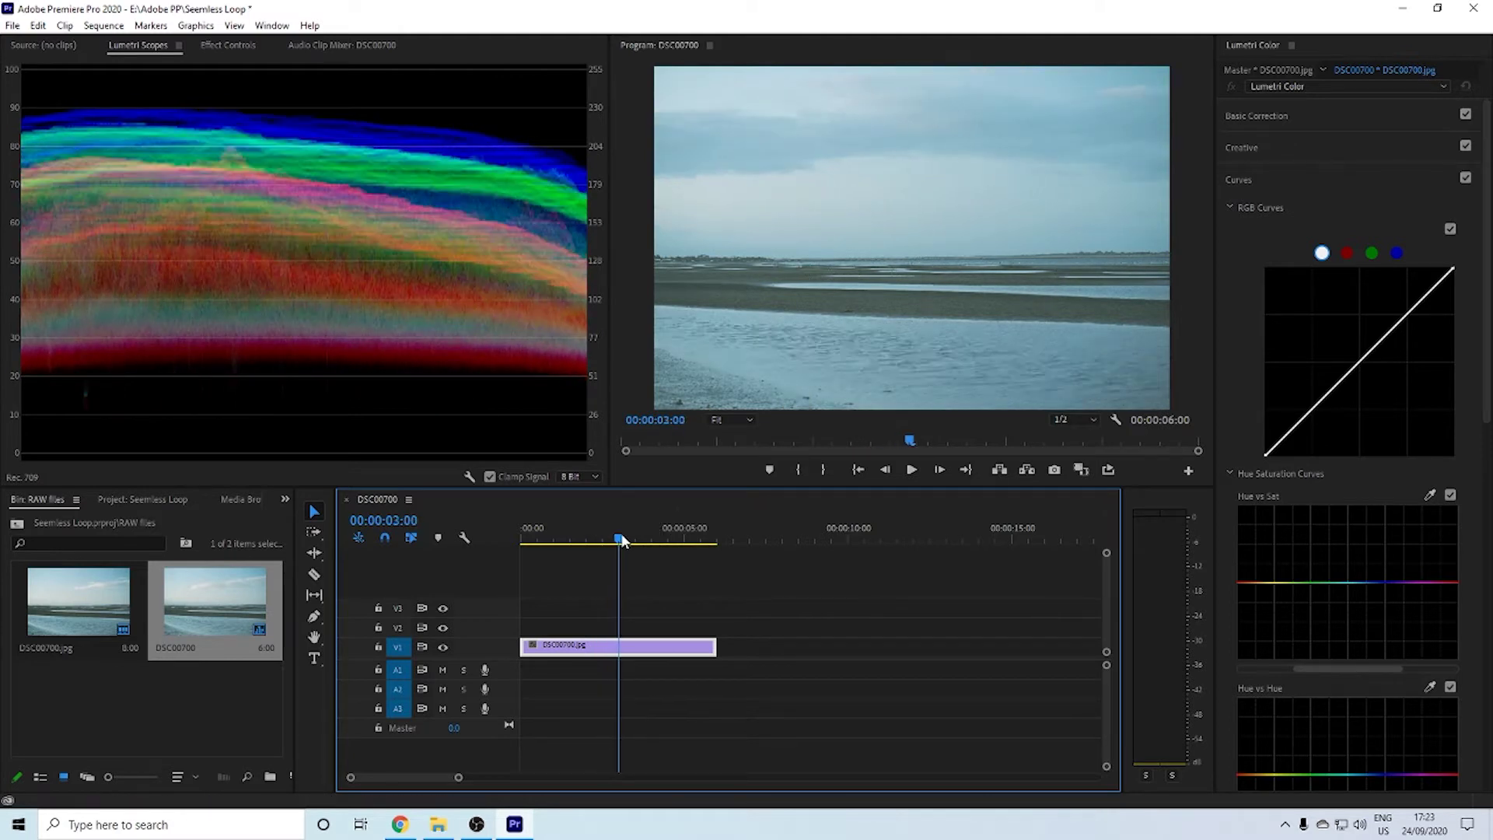
pyautogui.click(619, 539)
pyautogui.click(619, 650)
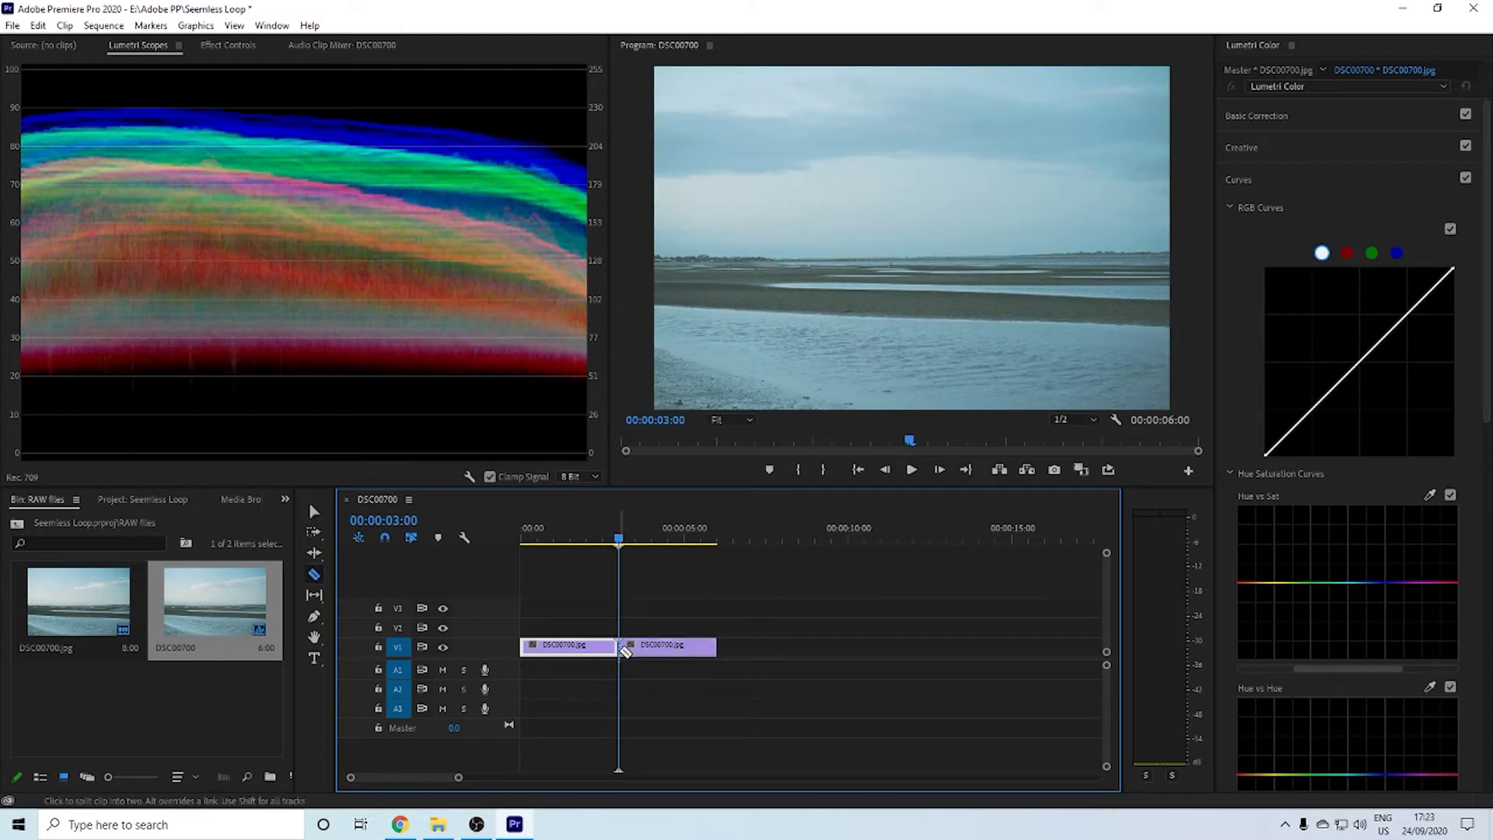
pyautogui.press('v')
pyautogui.moveTo(567, 652); pyautogui.dragTo(764, 653)
pyautogui.moveTo(846, 609); pyautogui.dragTo(611, 654)
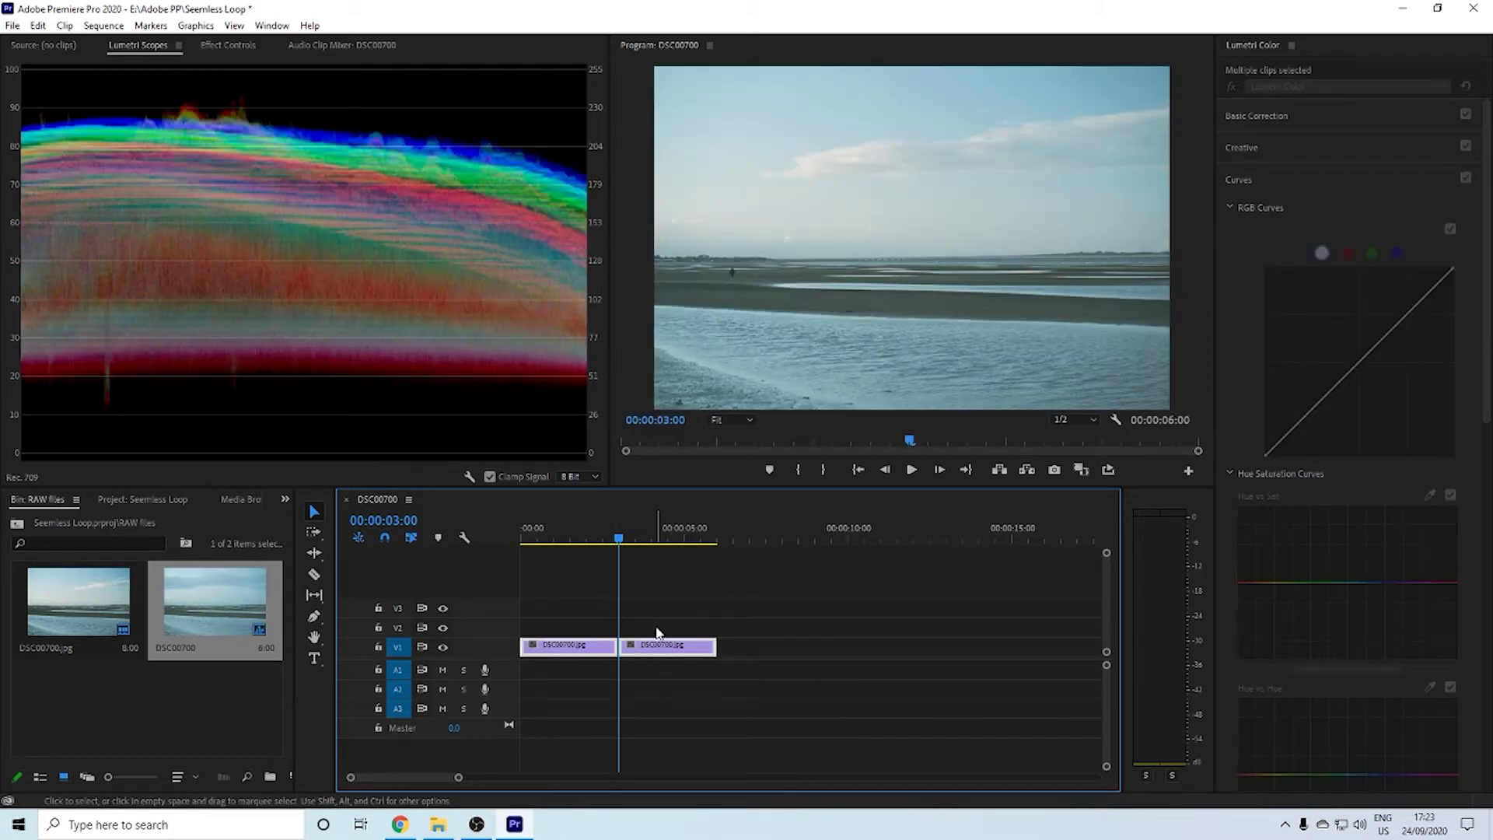
pyautogui.click(721, 536)
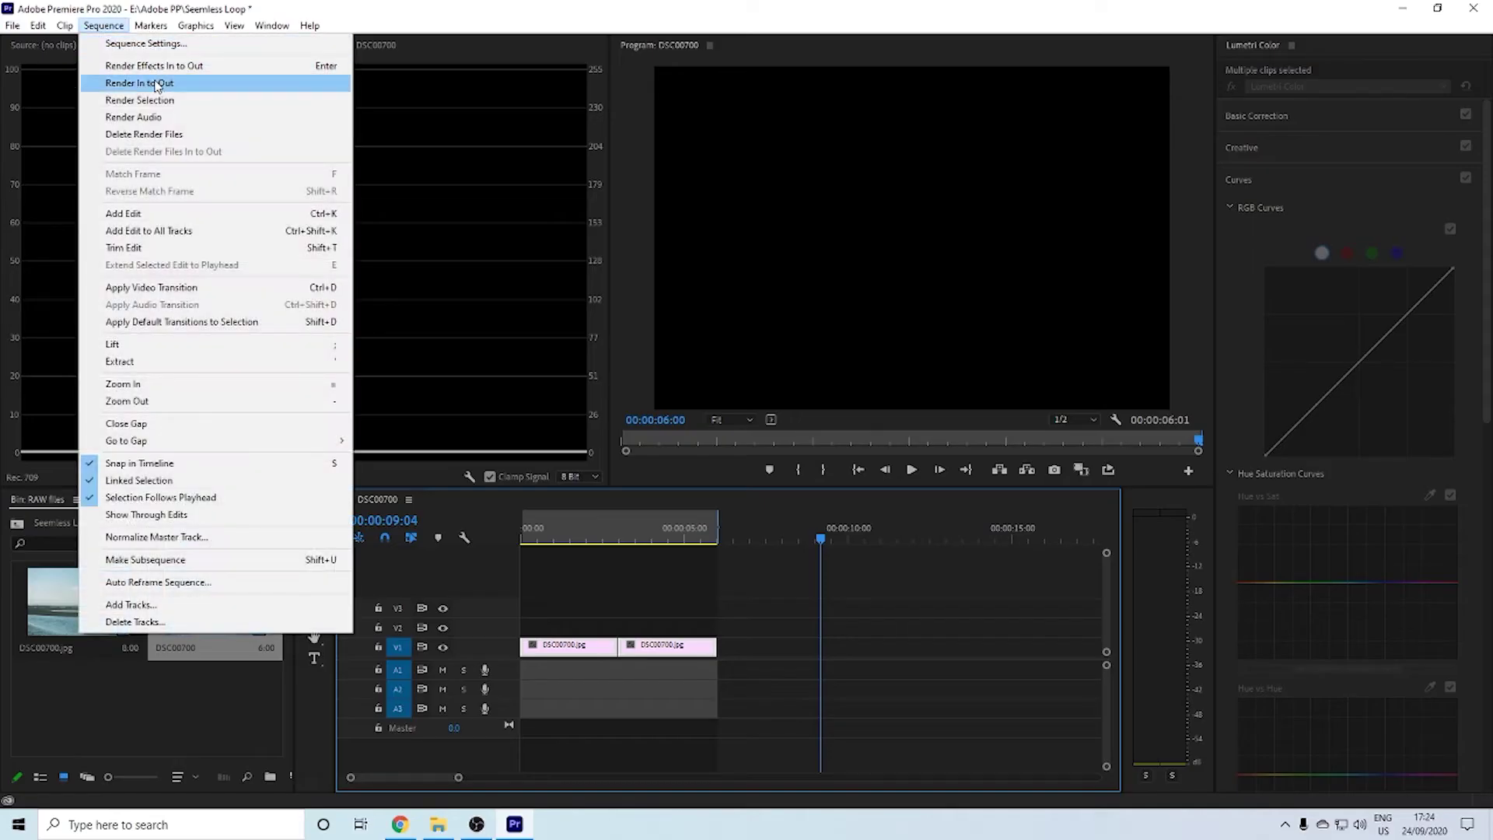
# Render the six-second DSC00700 sequence from in to out
pyautogui.click(157, 83)
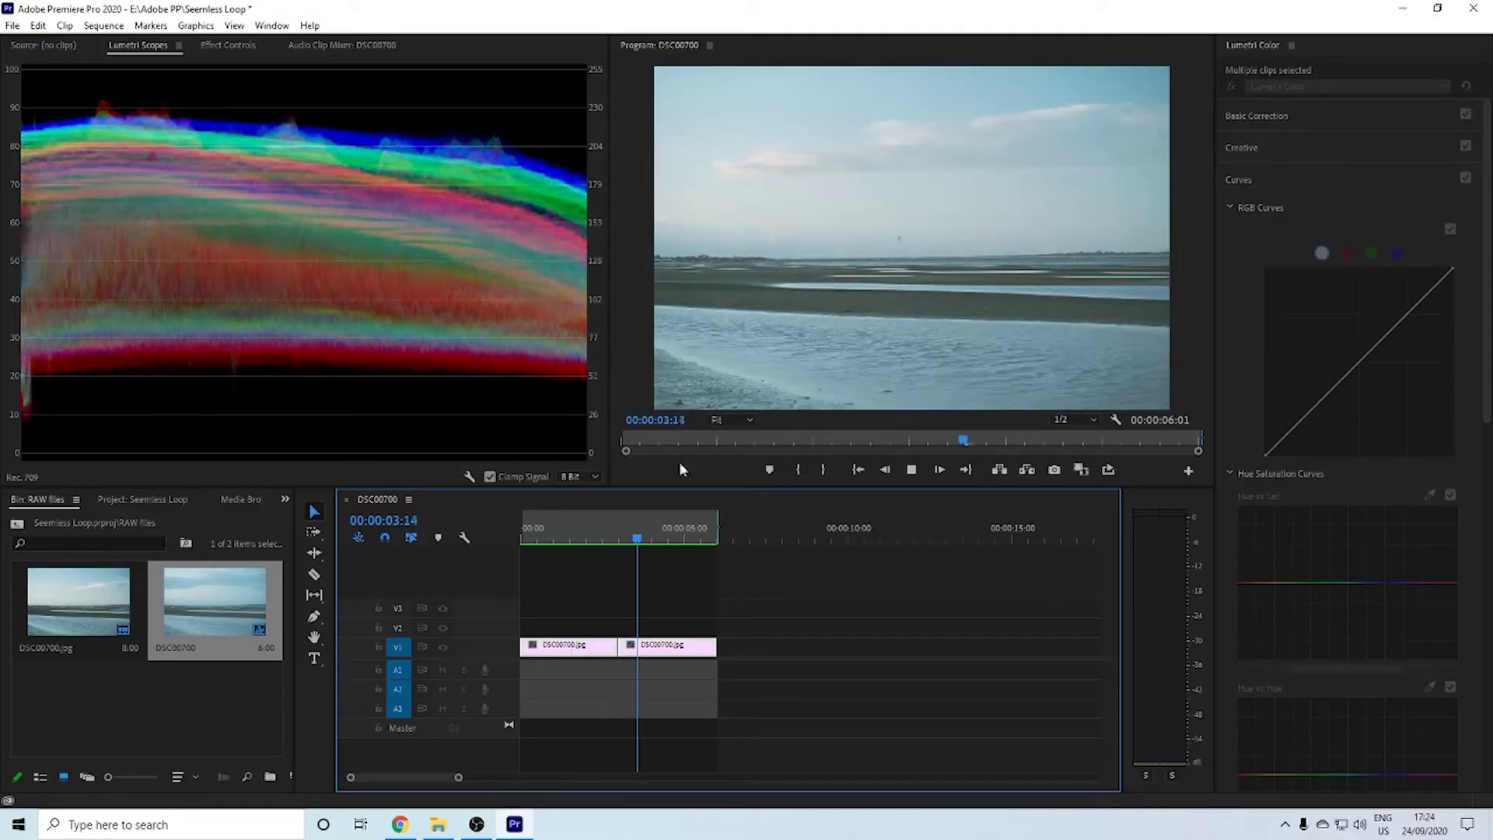
# Turn on Loop Playback and play the beach sequence from the start as a repeating loop
pyautogui.click(523, 532)
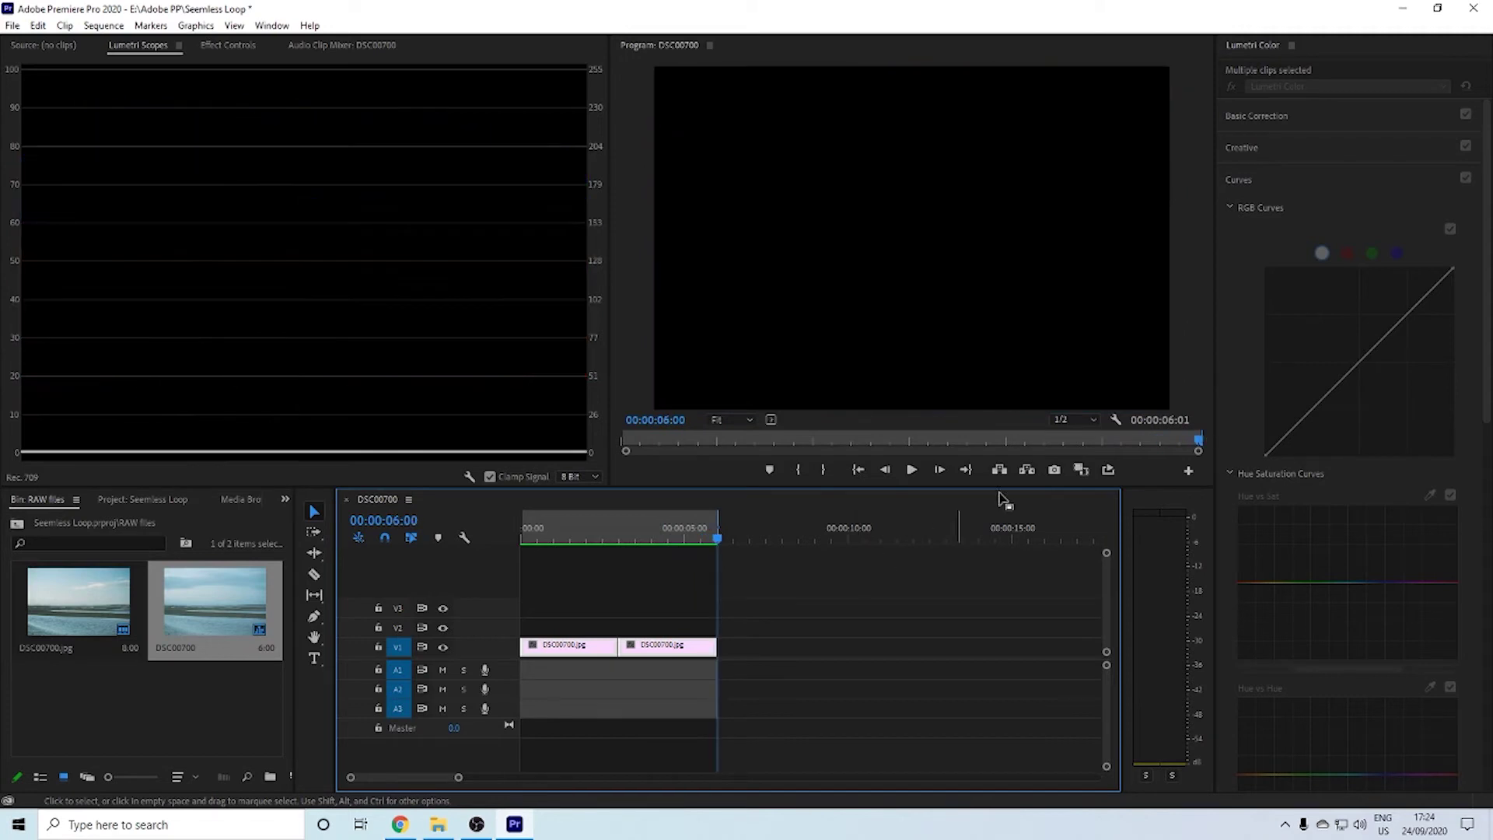
pyautogui.click(1108, 470)
pyautogui.press('space')
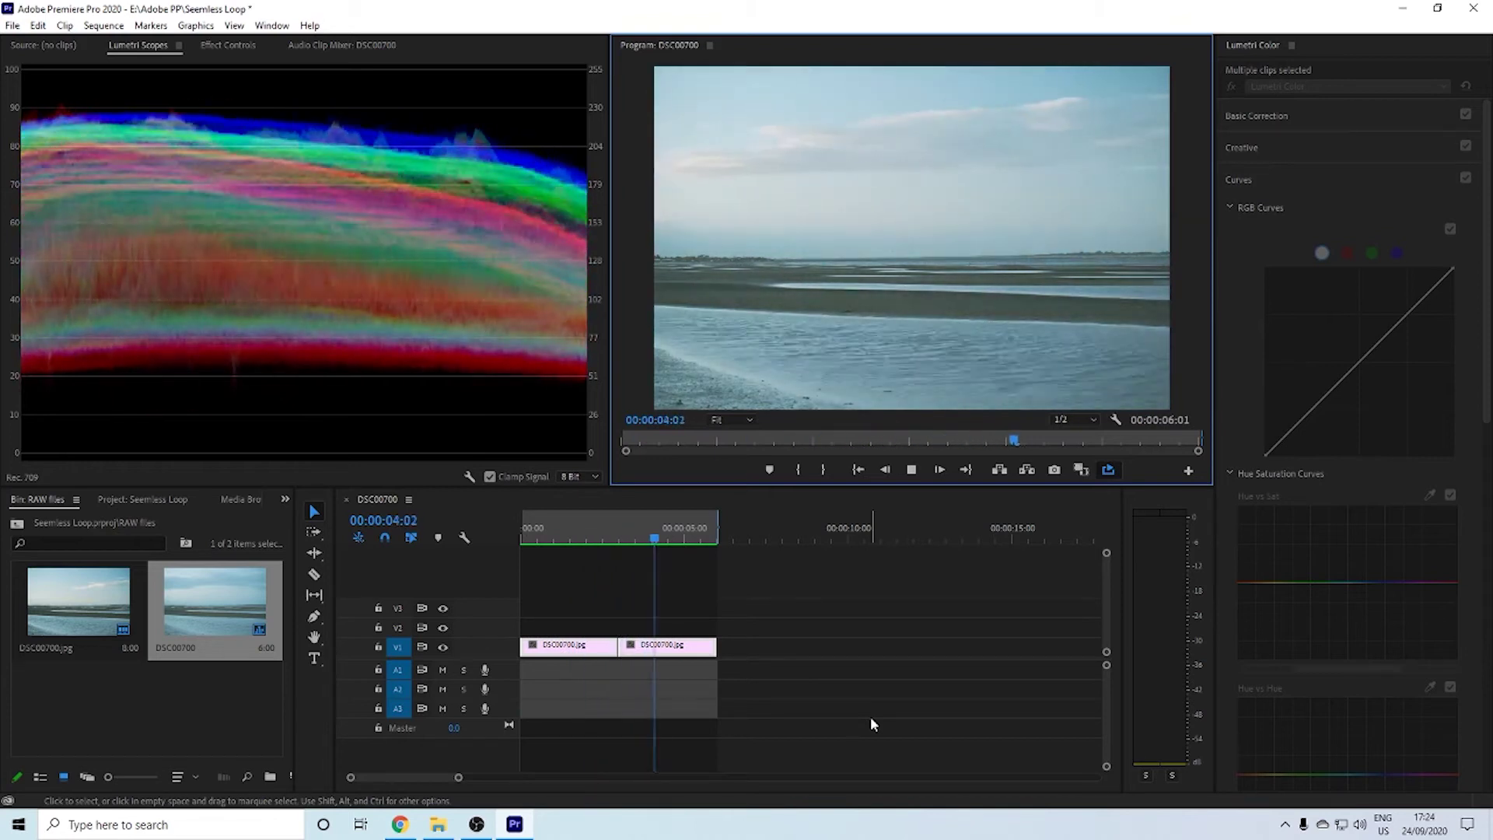
pyautogui.press('space')
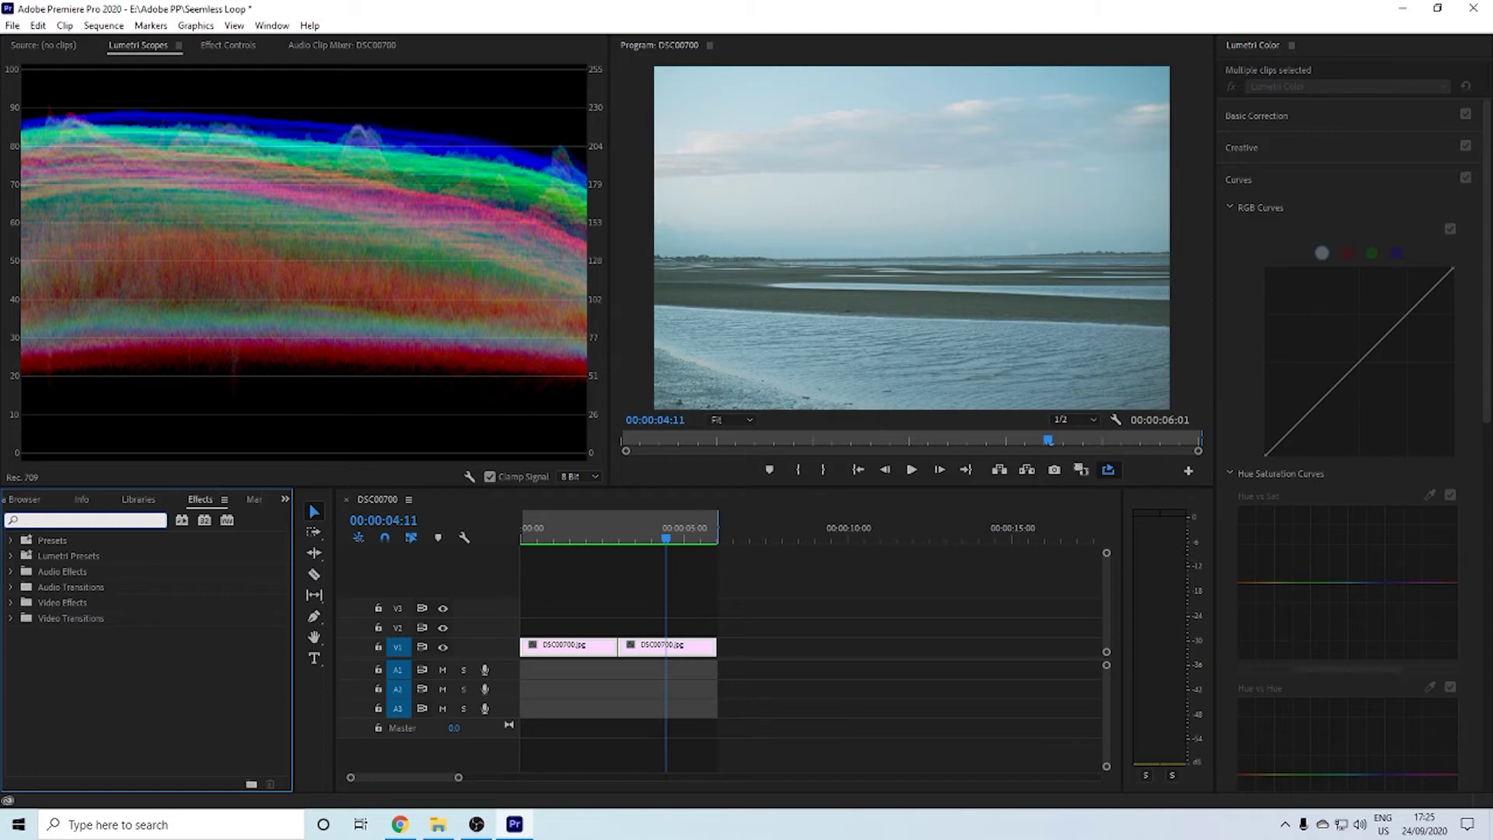
# Search the effects for 'cros' and pick the Cross Dissolve transition
pyautogui.write('cros')
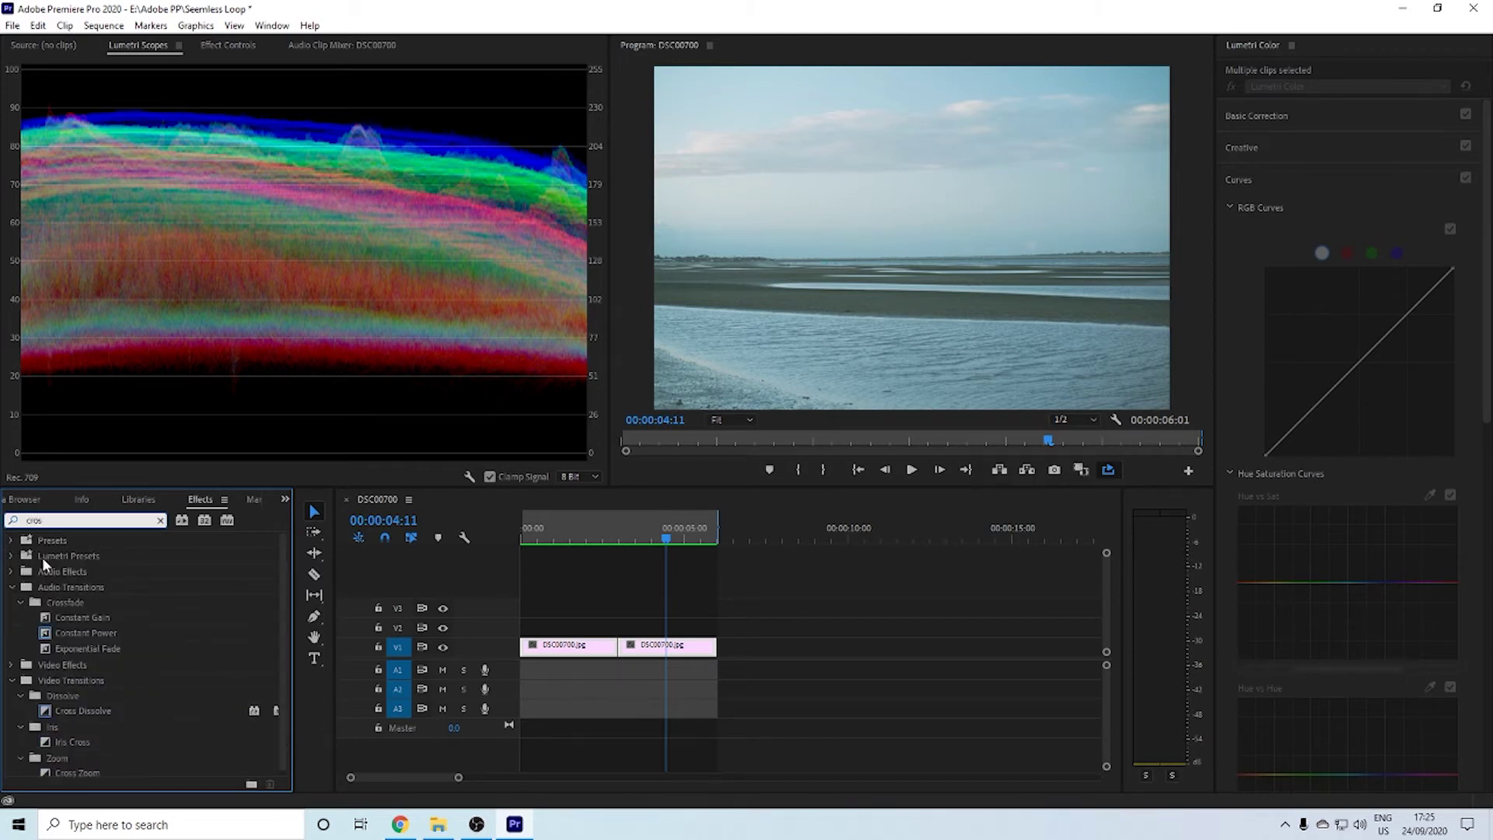
pyautogui.scroll(-1, 107, 700)
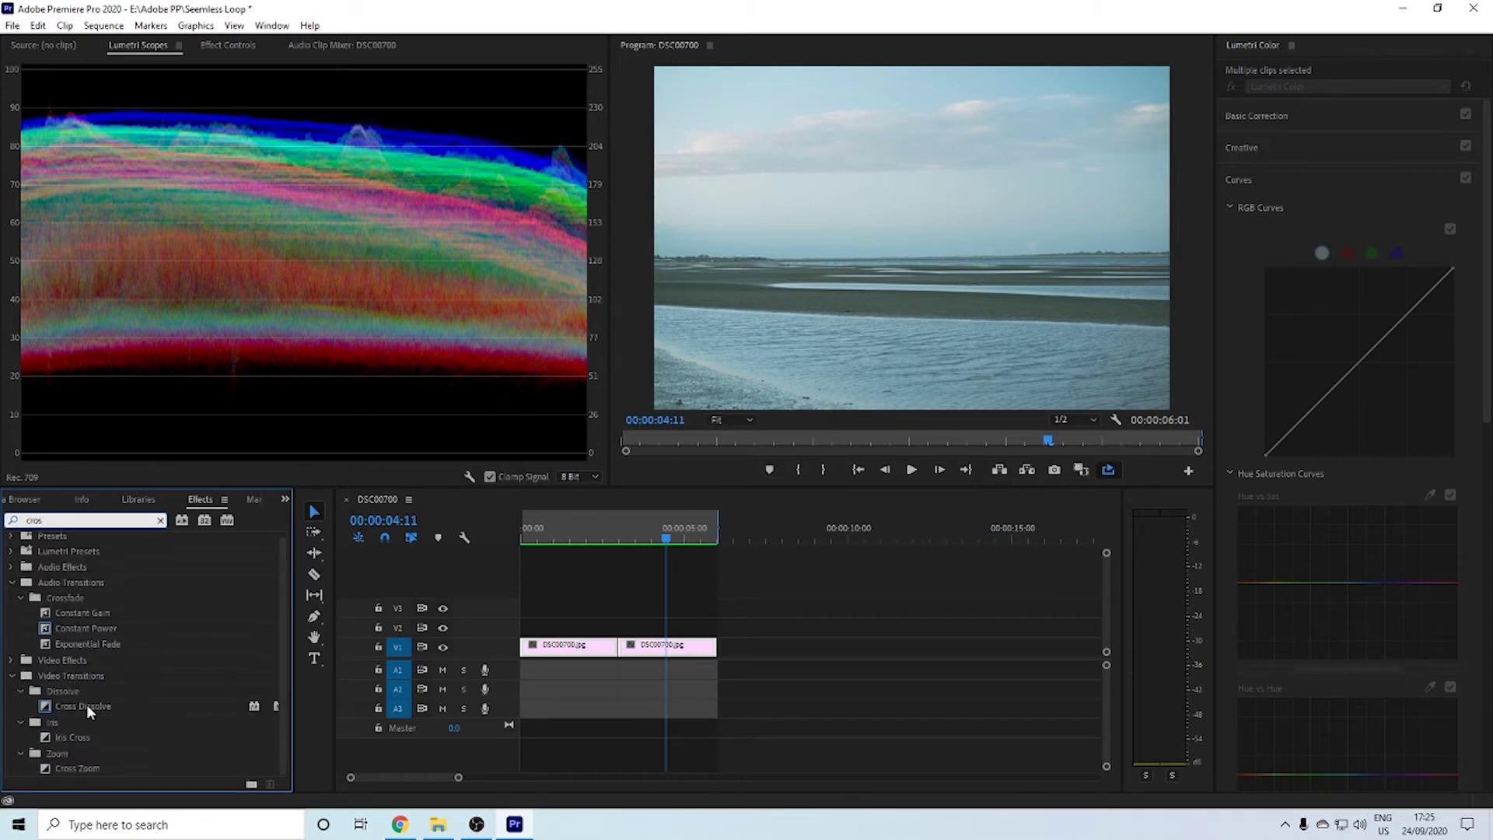
pyautogui.click(94, 706)
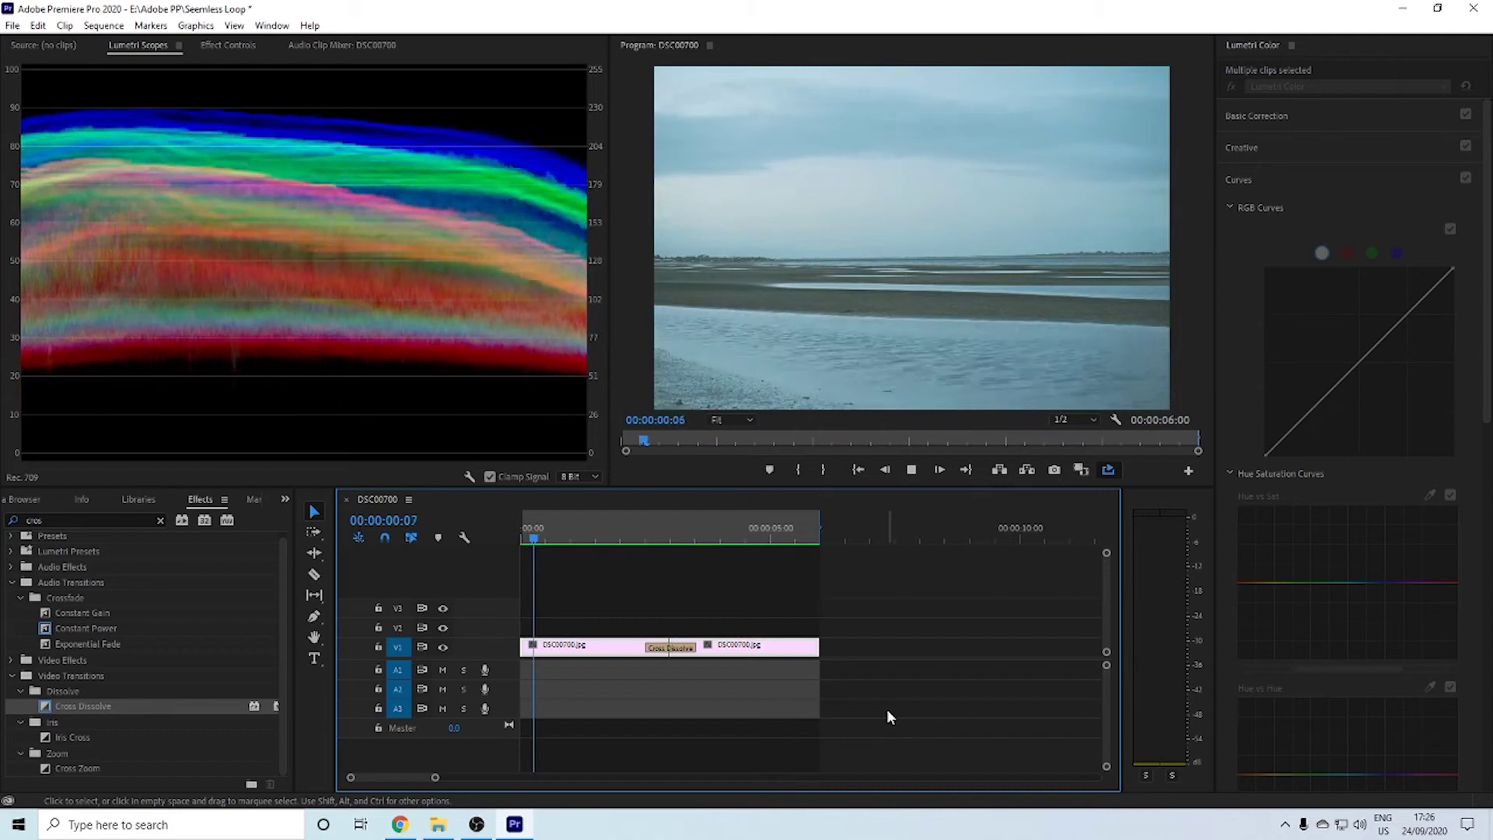
# Select the cross dissolve between the beach halves, widen it, and preview the loop
pyautogui.press('space')
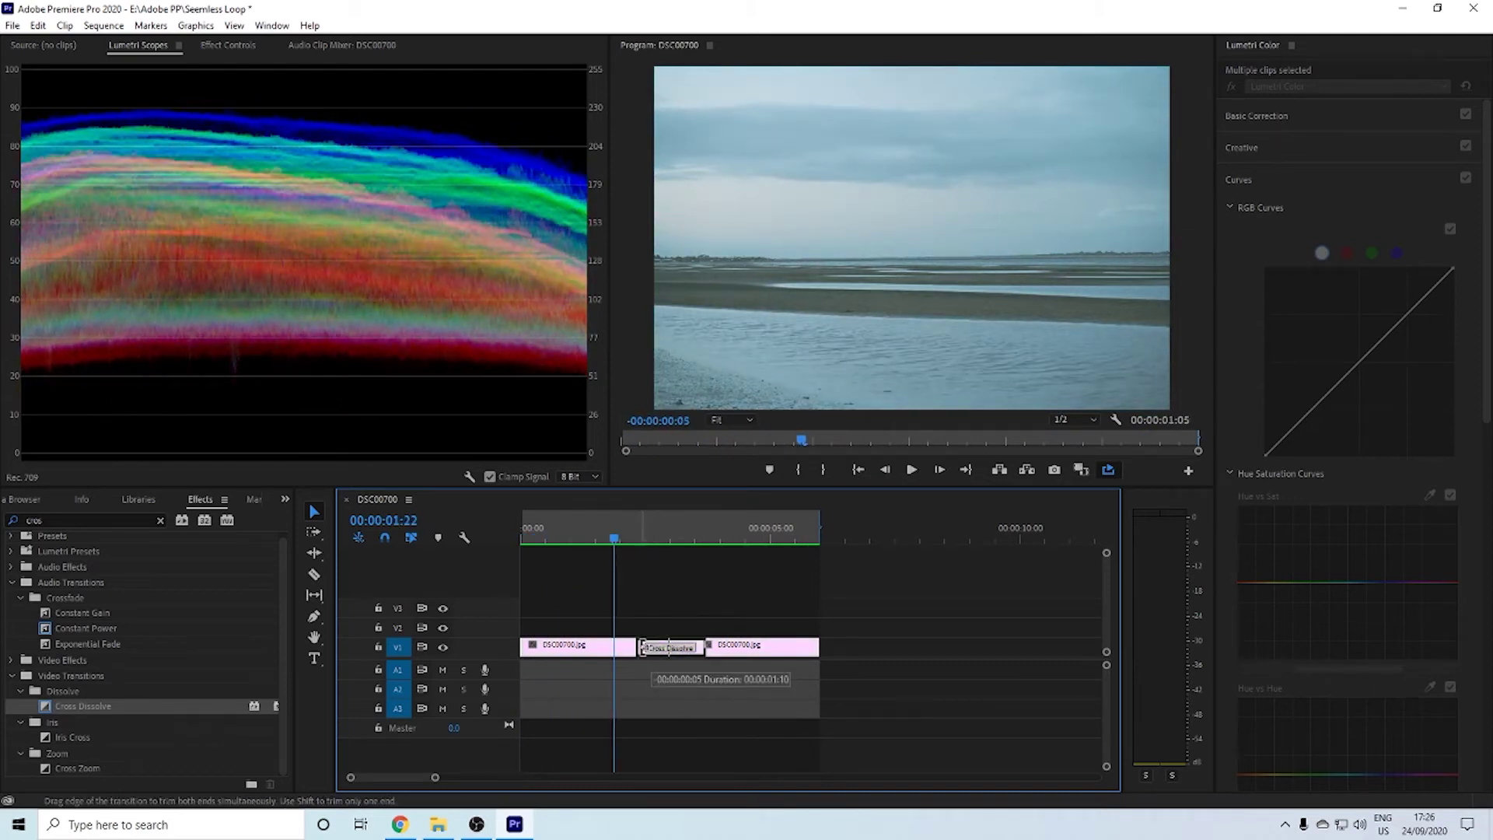
pyautogui.click(620, 647)
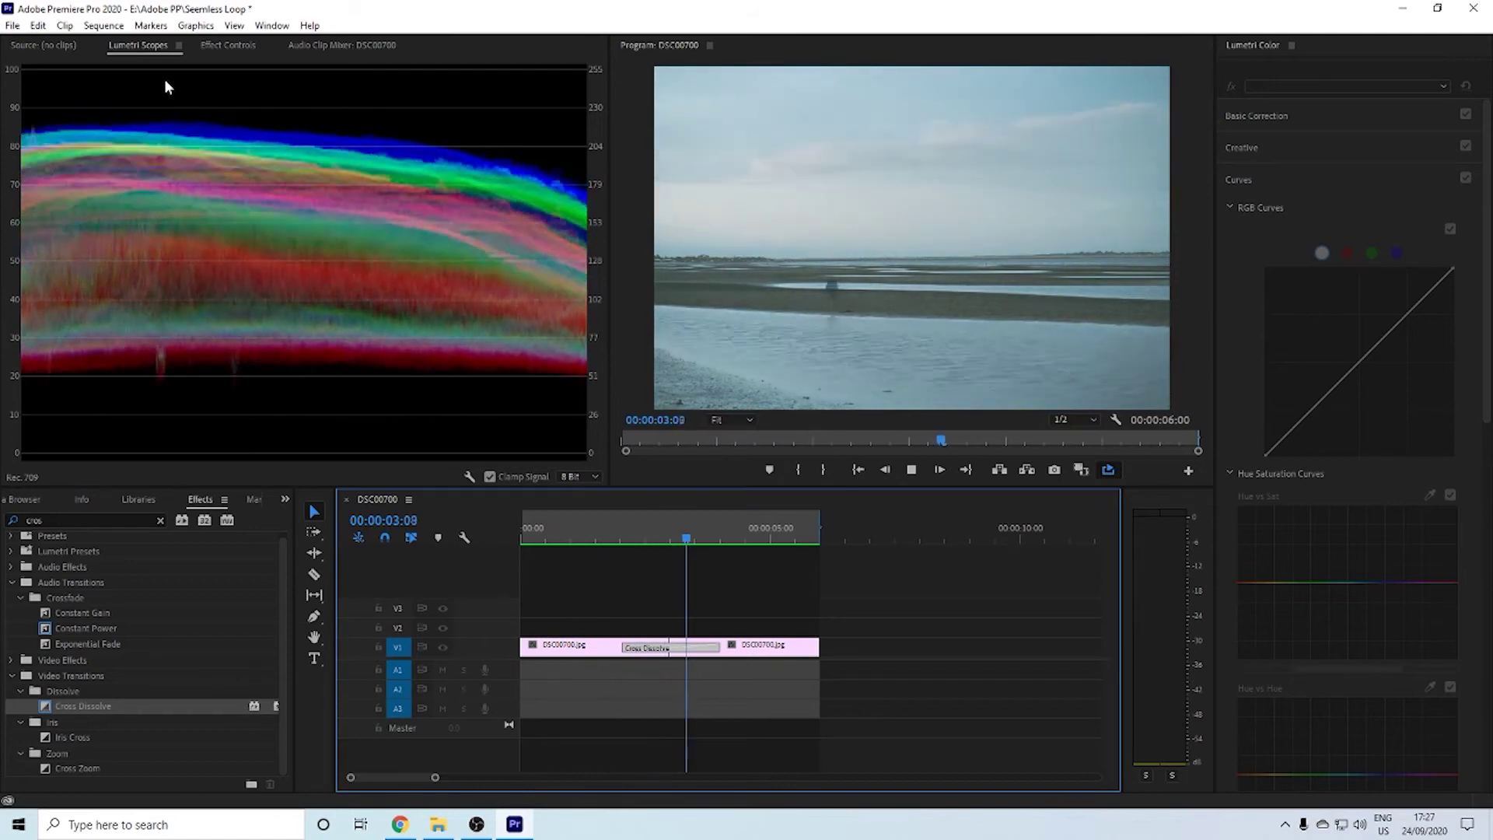
pyautogui.press('space')
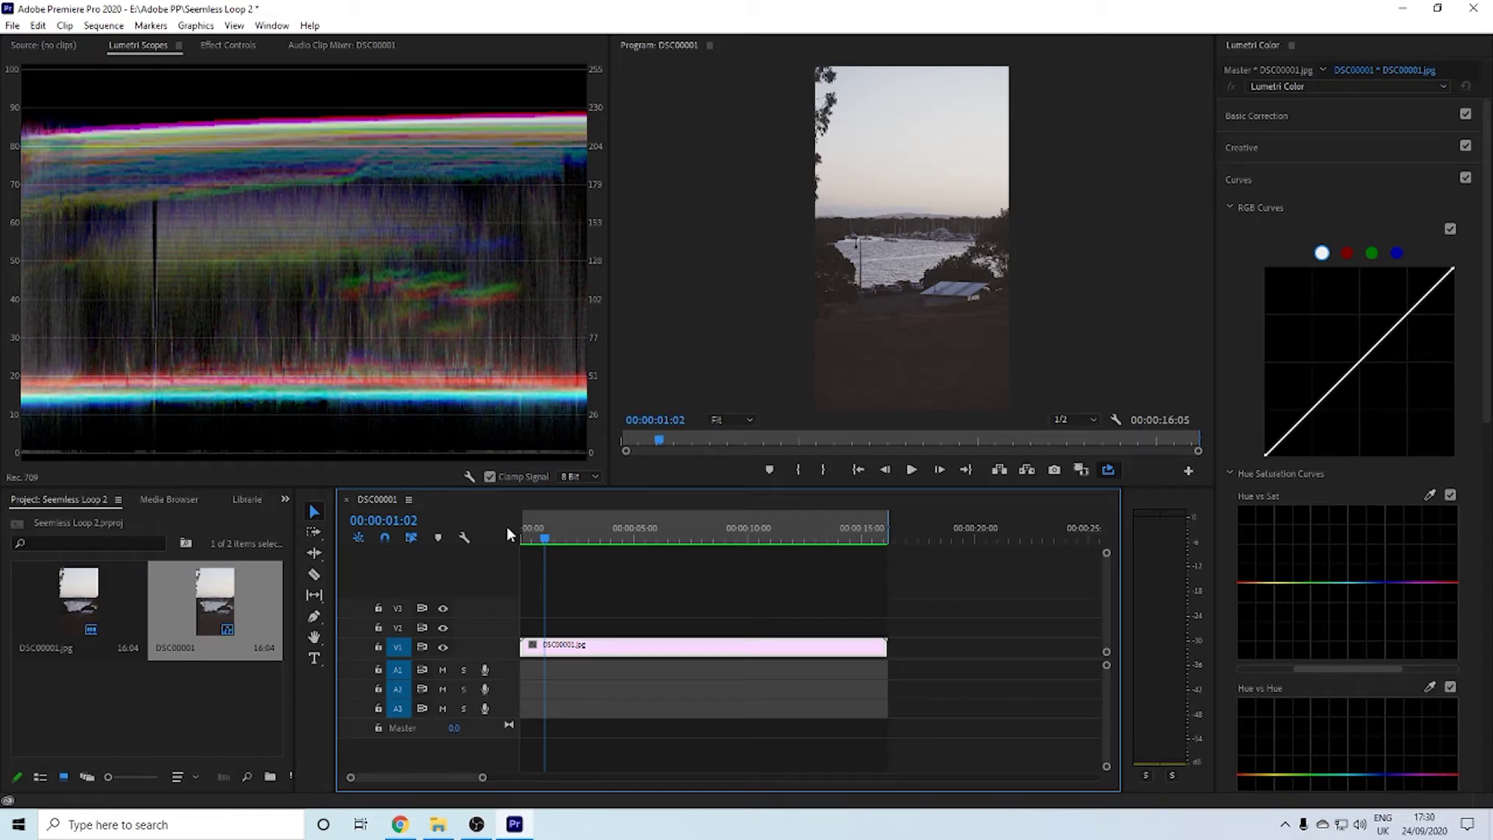
# Trim the harbour clip to run from 1:00 to 15:00, deleting the tail after 15:00
pyautogui.press('Left')
pyautogui.press('Left')
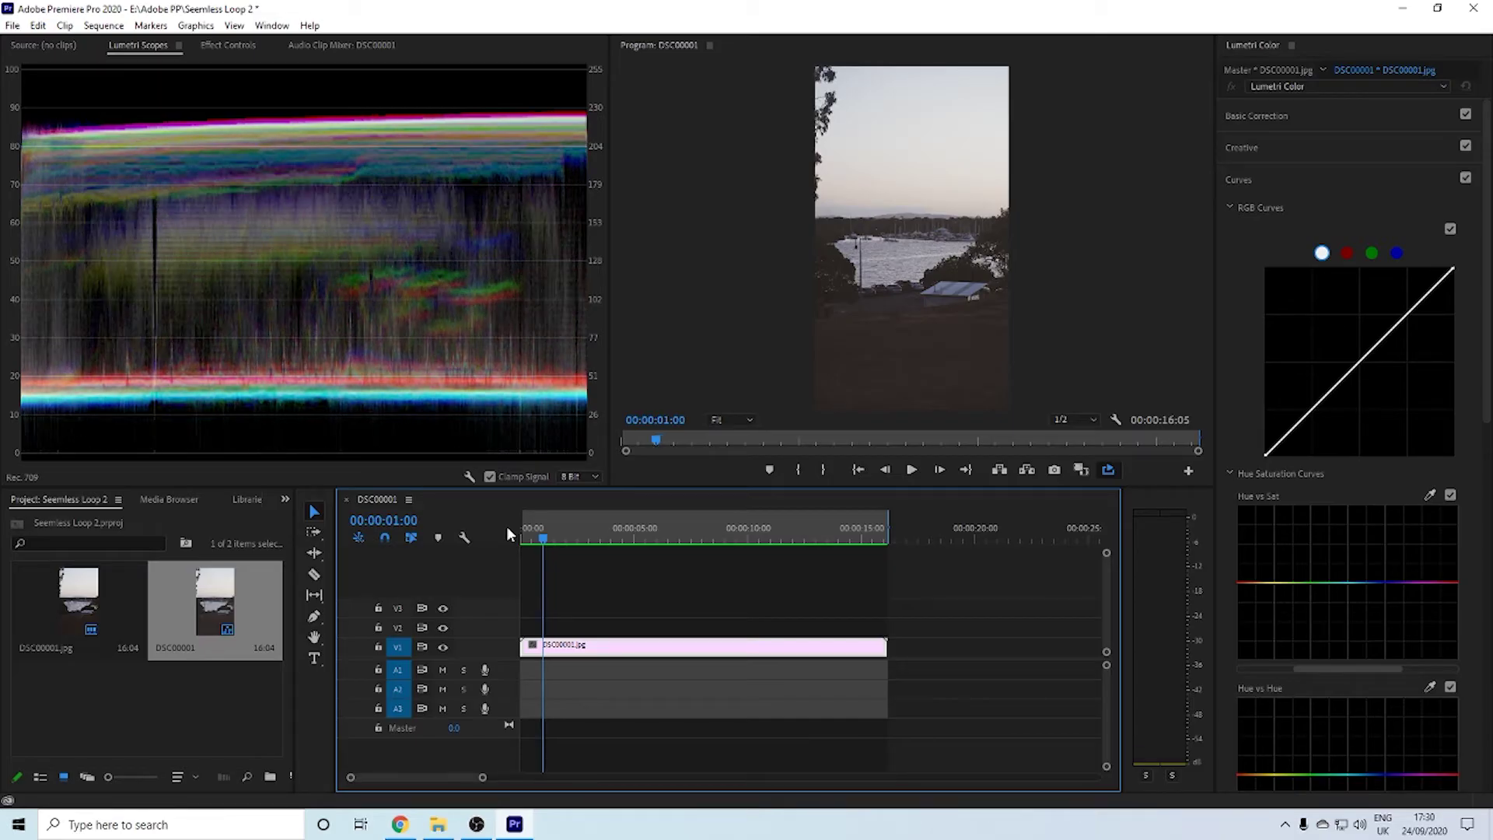
pyautogui.press('w')
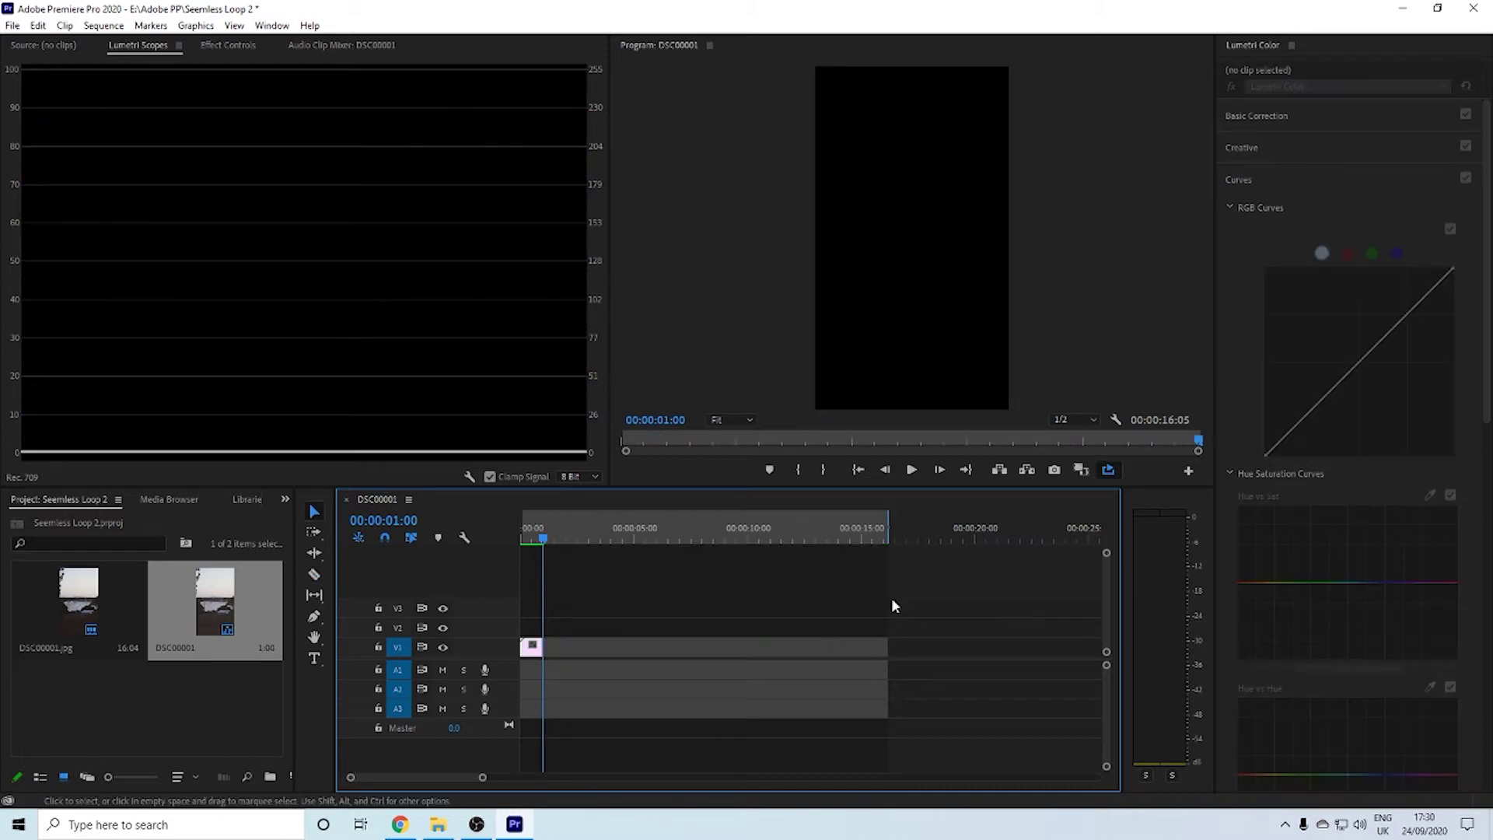
pyautogui.hotkey('ctrl', 'z')
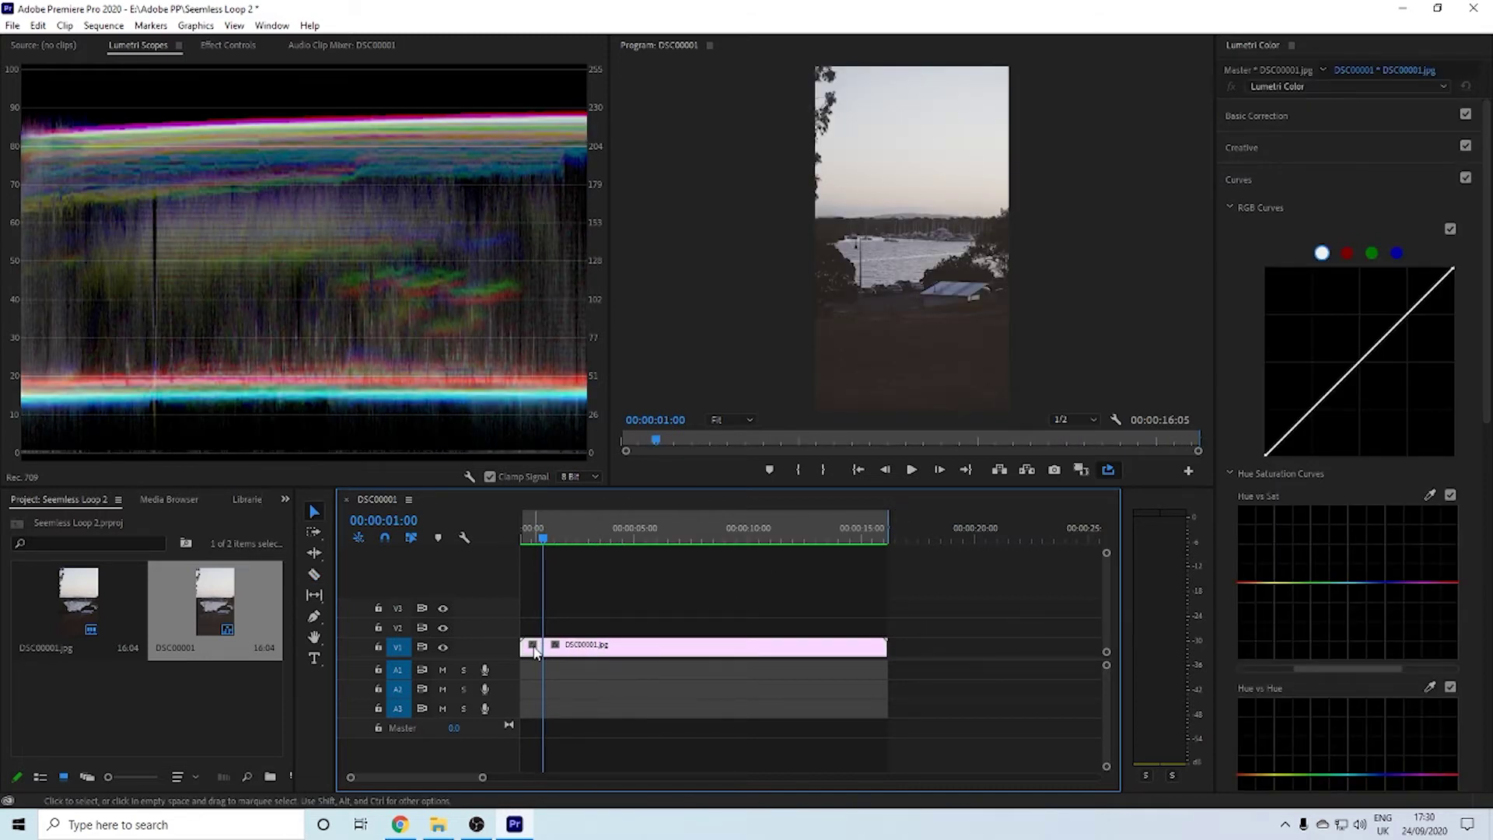
pyautogui.moveTo(837, 530)
pyautogui.mouseDown()
pyautogui.moveTo(884, 537)
pyautogui.moveTo(860, 524)
pyautogui.mouseUp()
pyautogui.press('Up')
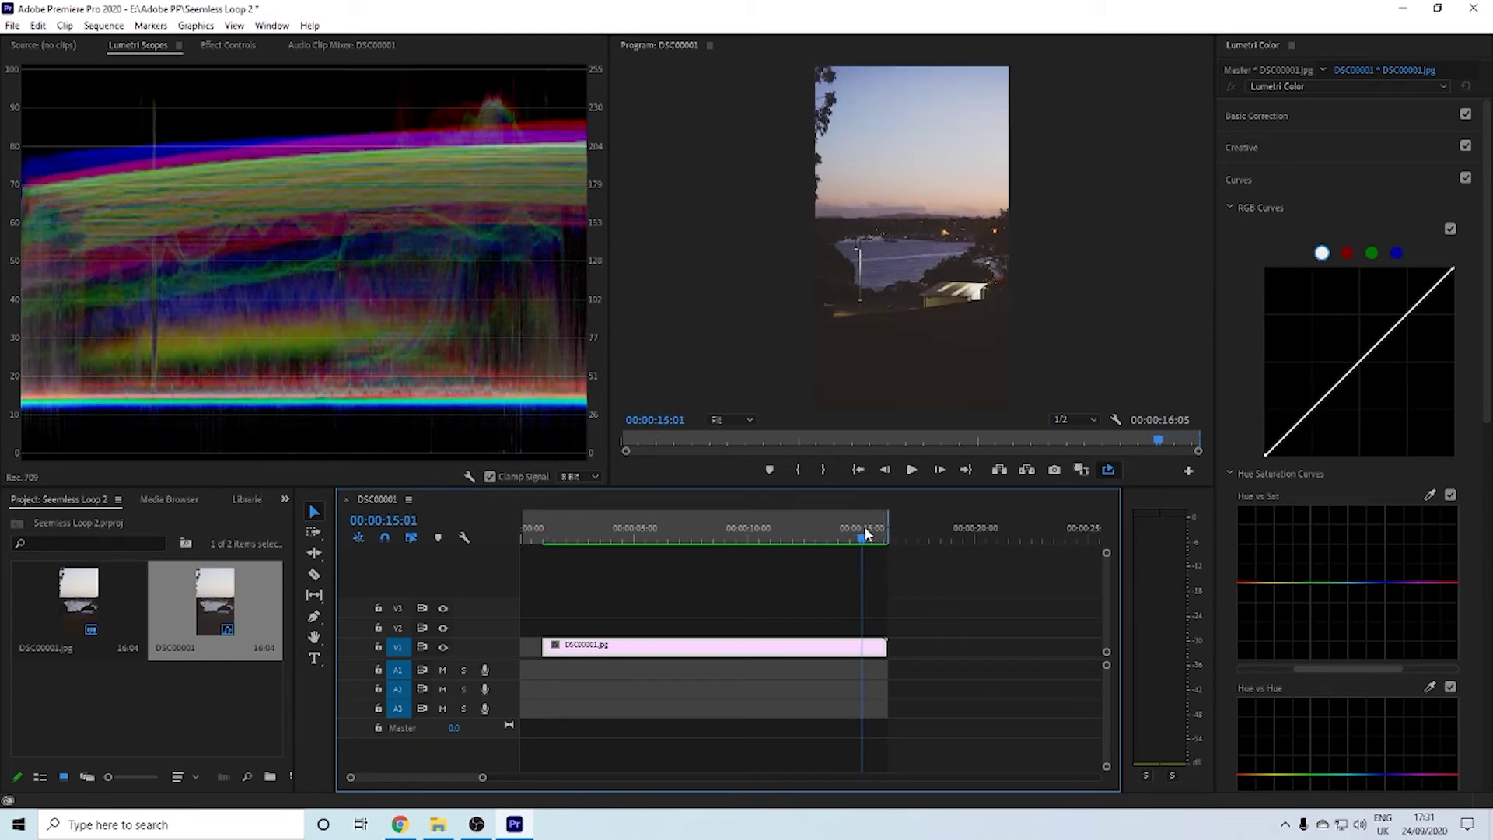
pyautogui.press('c')
pyautogui.press('Delete')
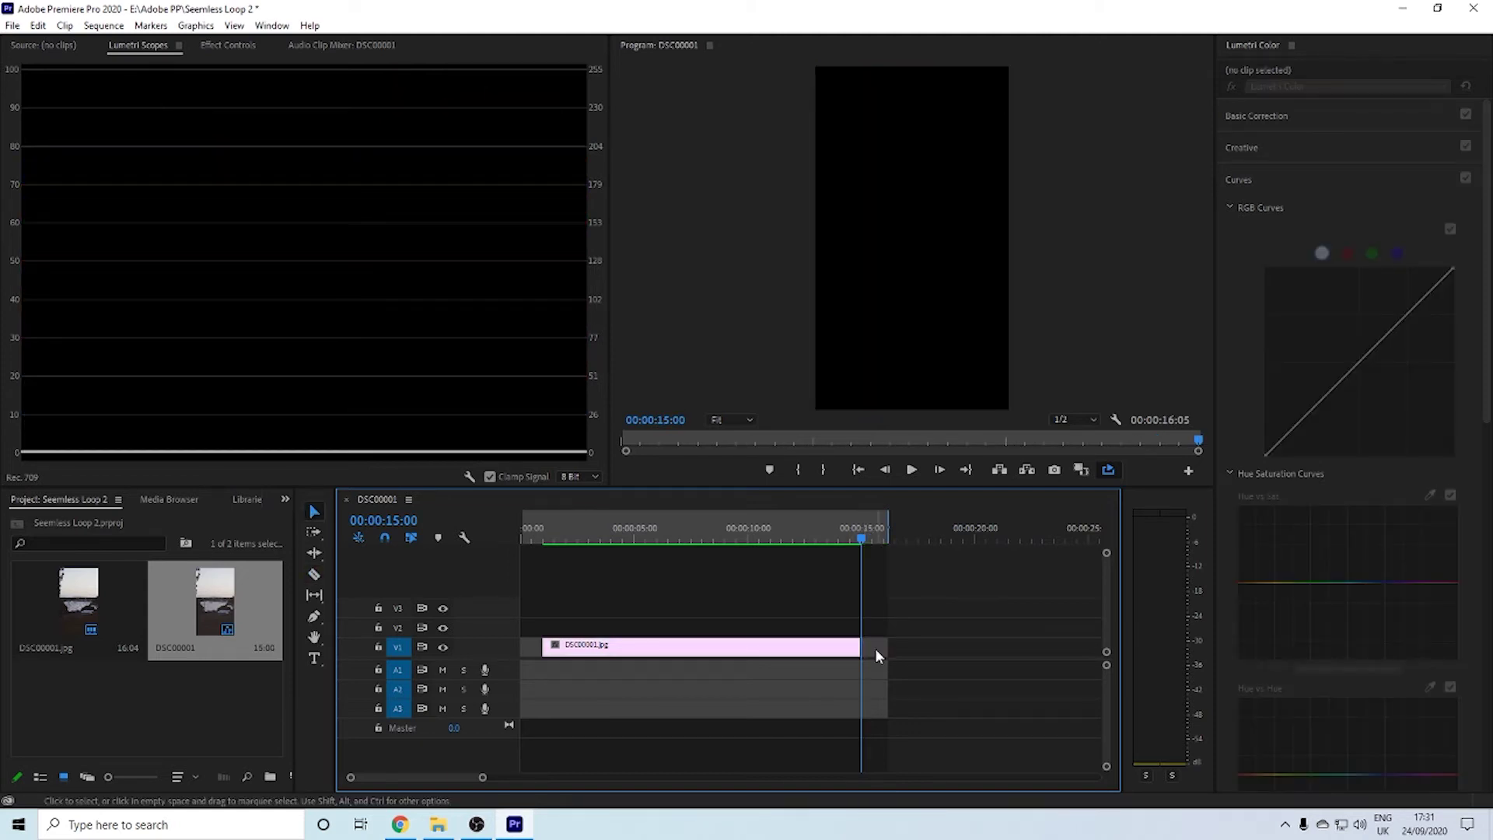
pyautogui.click(594, 529)
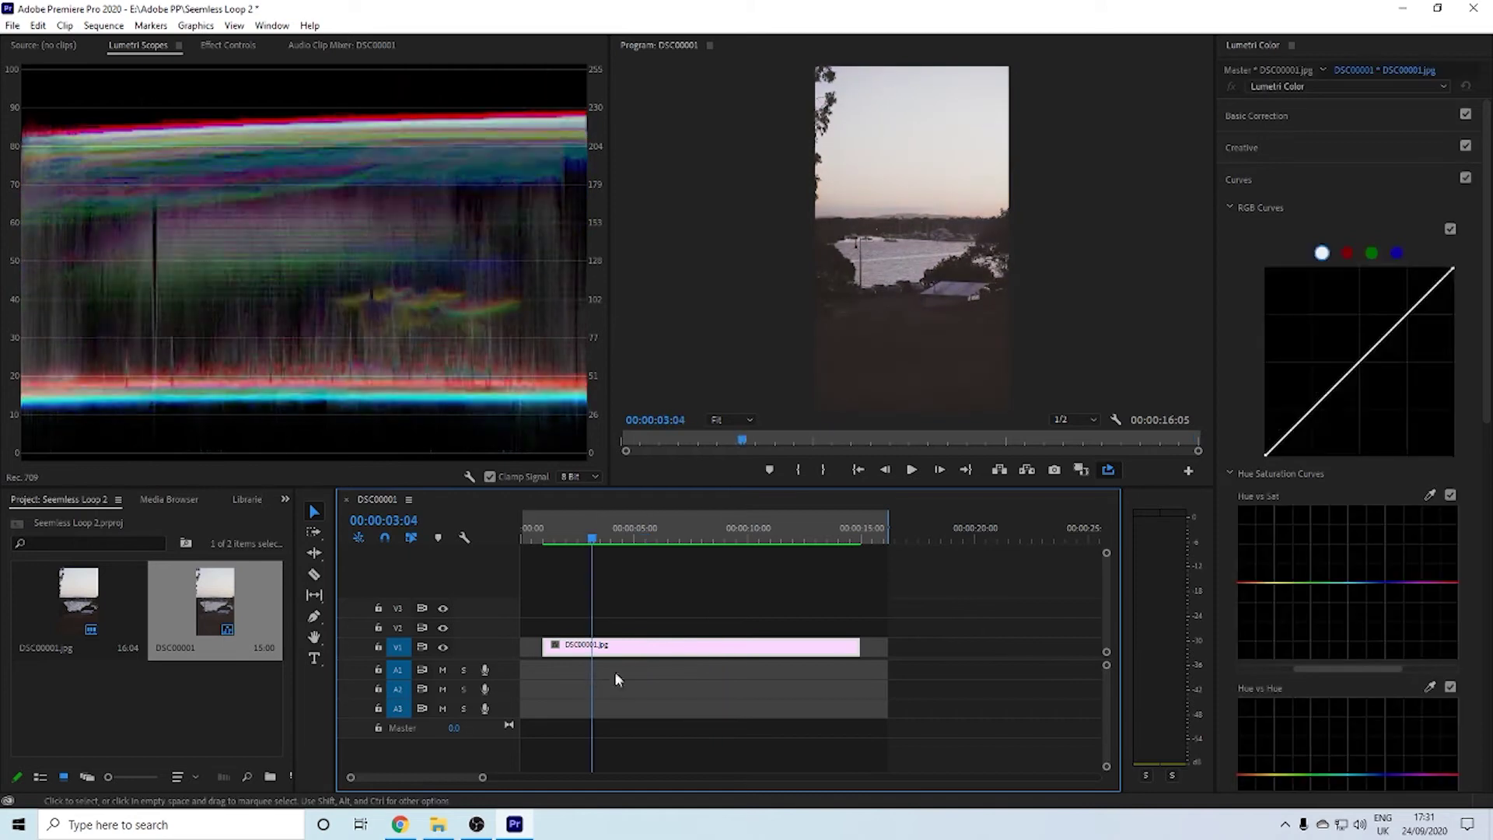
# Move the harbour clip to 0:00, razor it at 7:00, and place the first half after the second
pyautogui.moveTo(700, 660); pyautogui.dragTo(591, 663)
pyautogui.click(840, 536)
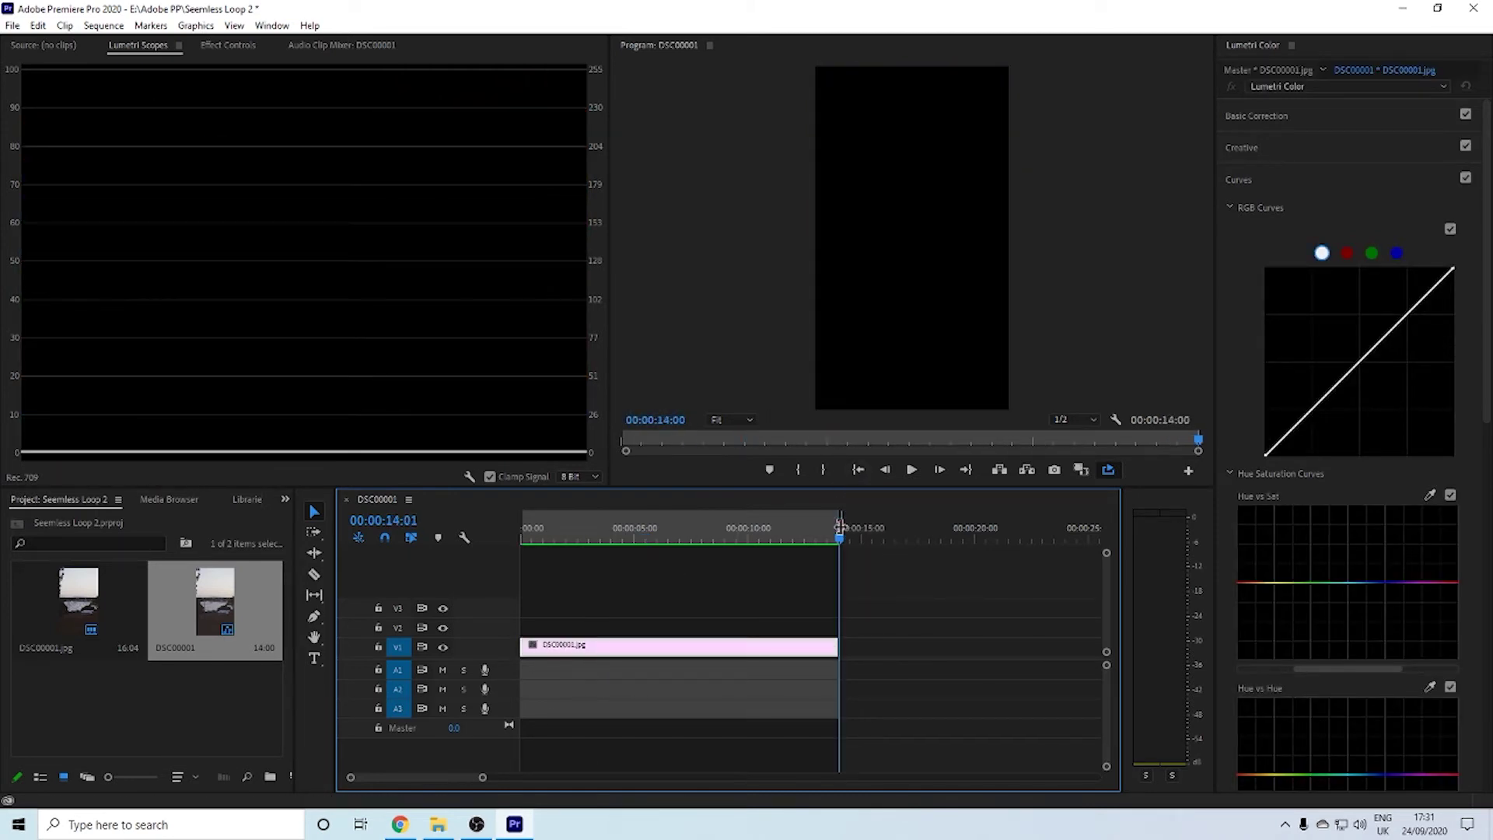
pyautogui.click(673, 535)
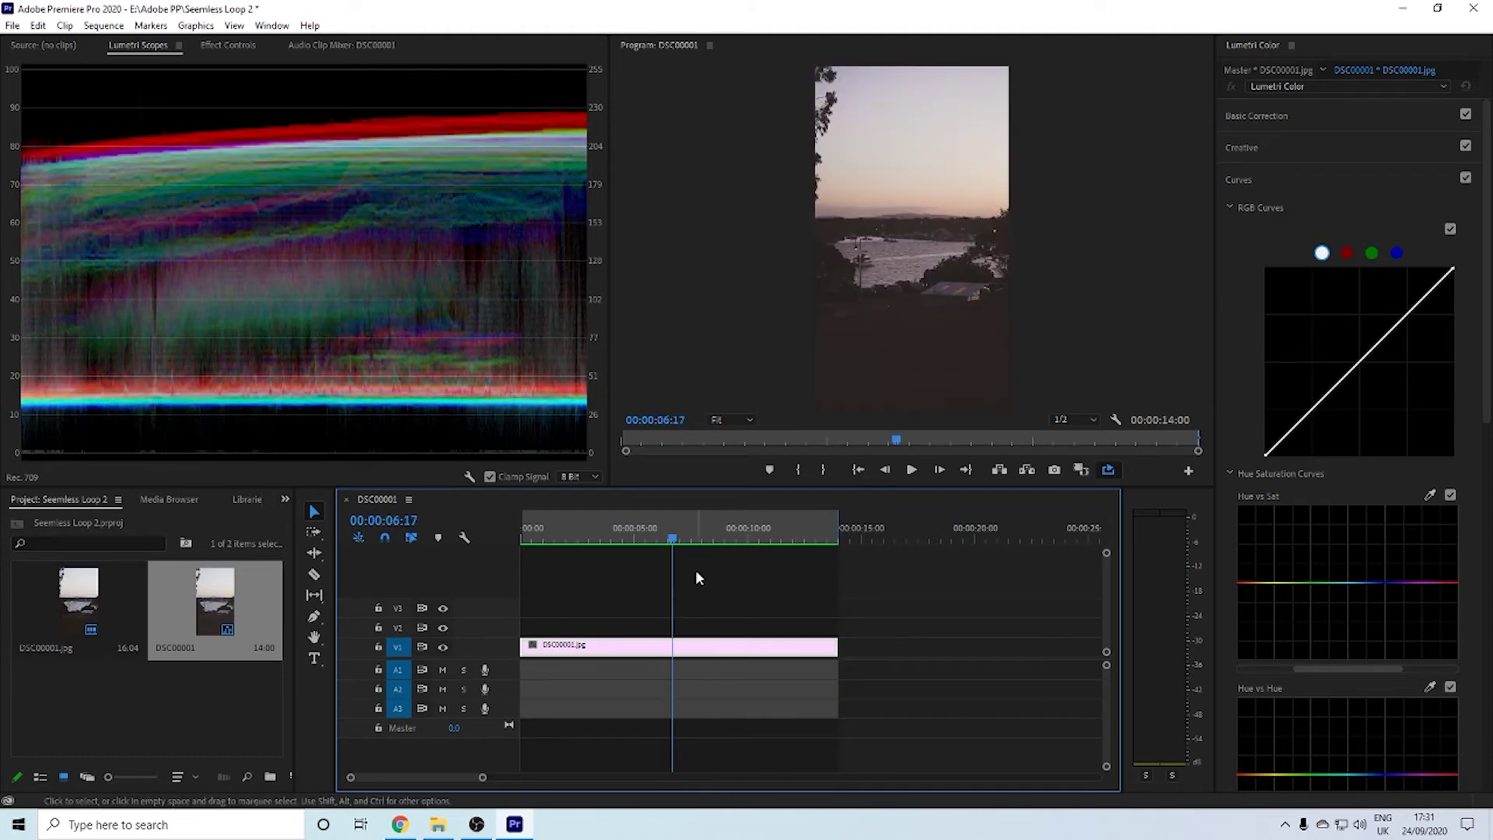
pyautogui.press('Right')
pyautogui.press('Right')
pyautogui.press('Right')
pyautogui.press('Right')
pyautogui.press('Right')
pyautogui.press('Right')
pyautogui.press('Right')
pyautogui.press('Right')
pyautogui.press('Right')
pyautogui.press('Right')
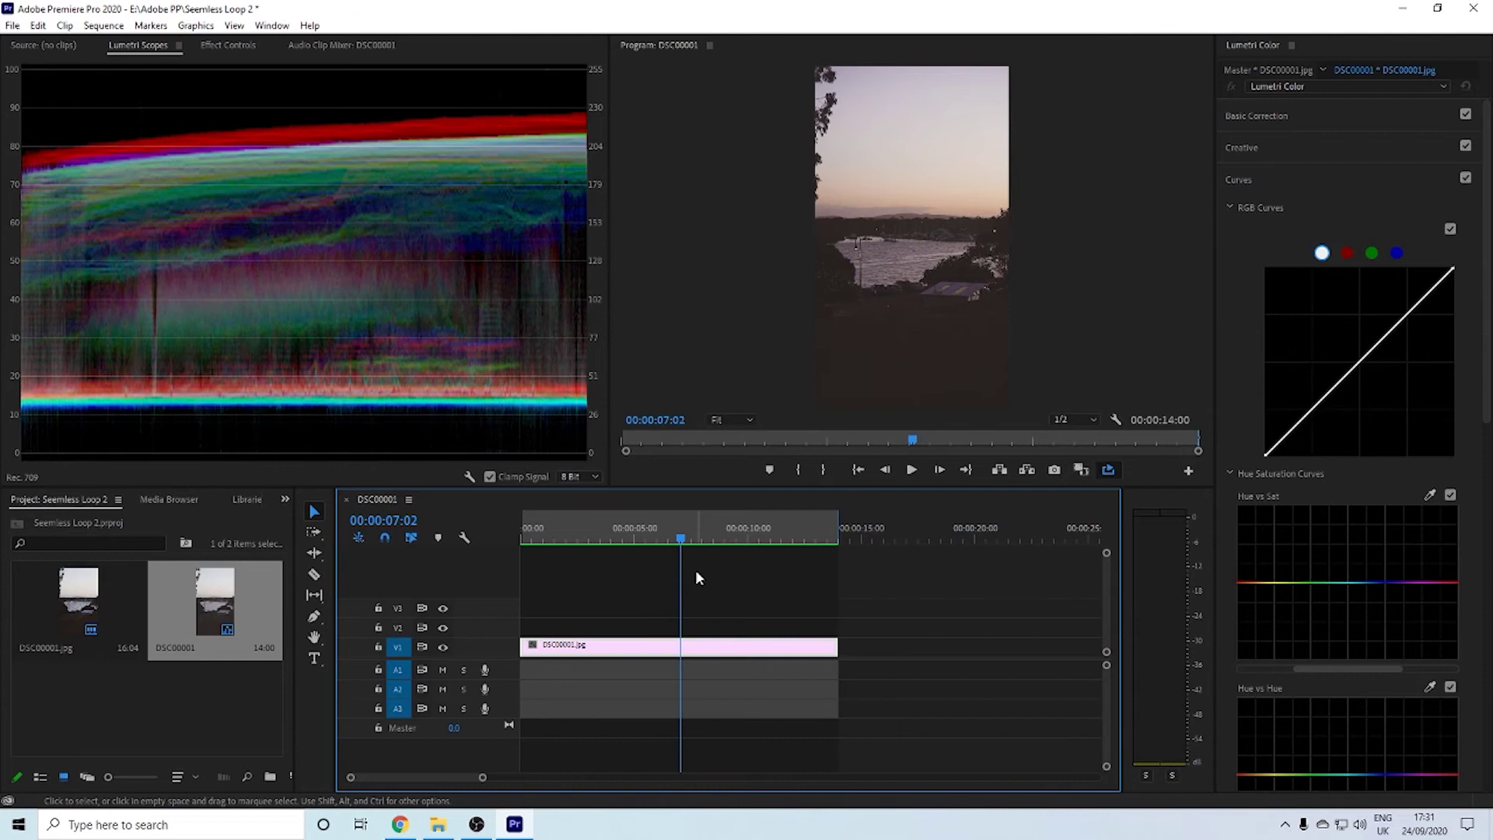
pyautogui.press('Left')
pyautogui.press('Left')
pyautogui.press('c')
pyautogui.click(674, 652)
pyautogui.press('v')
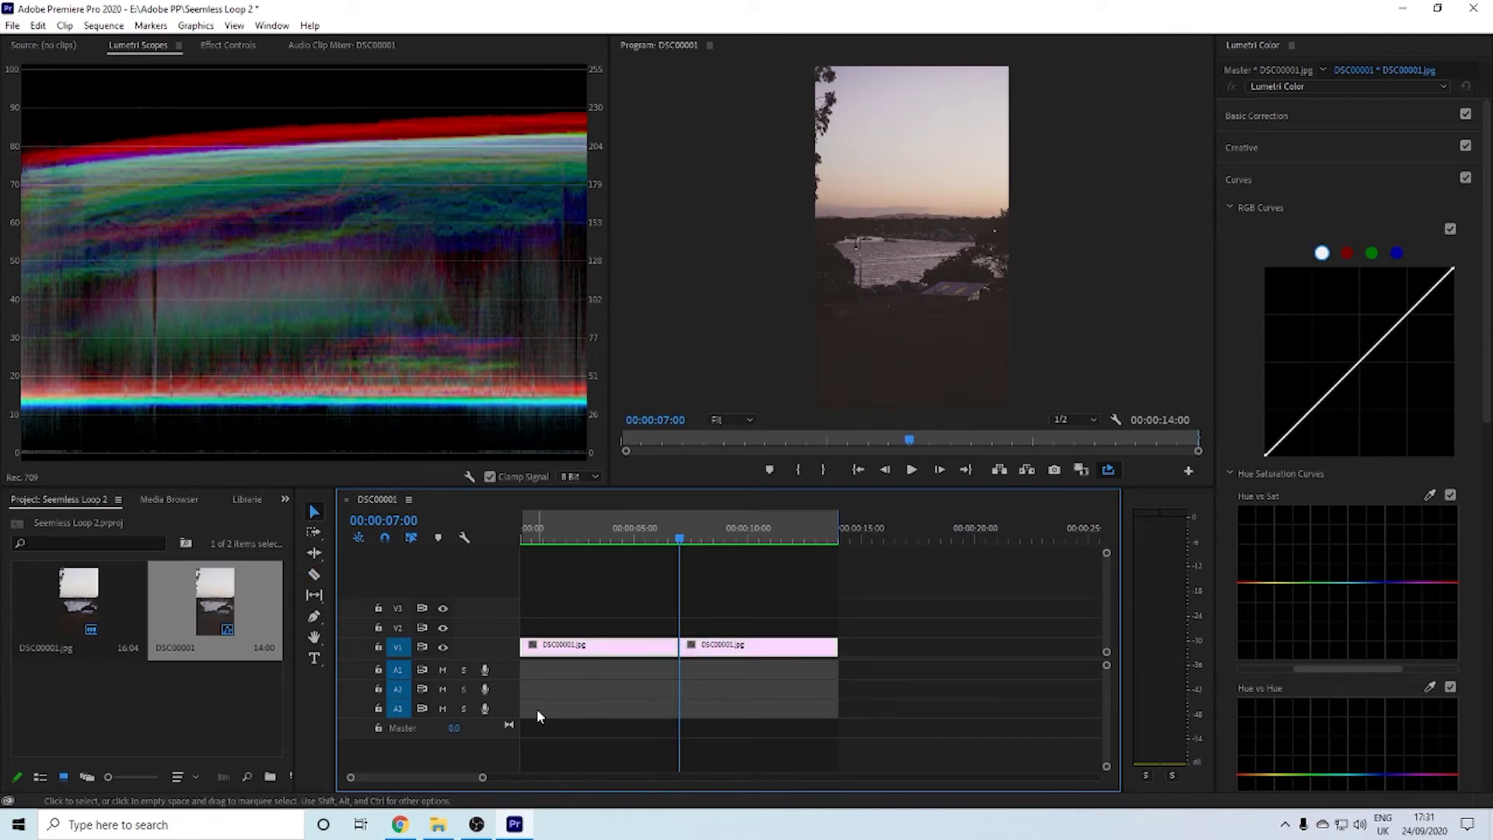
pyautogui.moveTo(567, 647)
pyautogui.mouseDown()
pyautogui.moveTo(920, 646)
pyautogui.moveTo(720, 680)
pyautogui.moveTo(561, 647)
pyautogui.mouseUp()
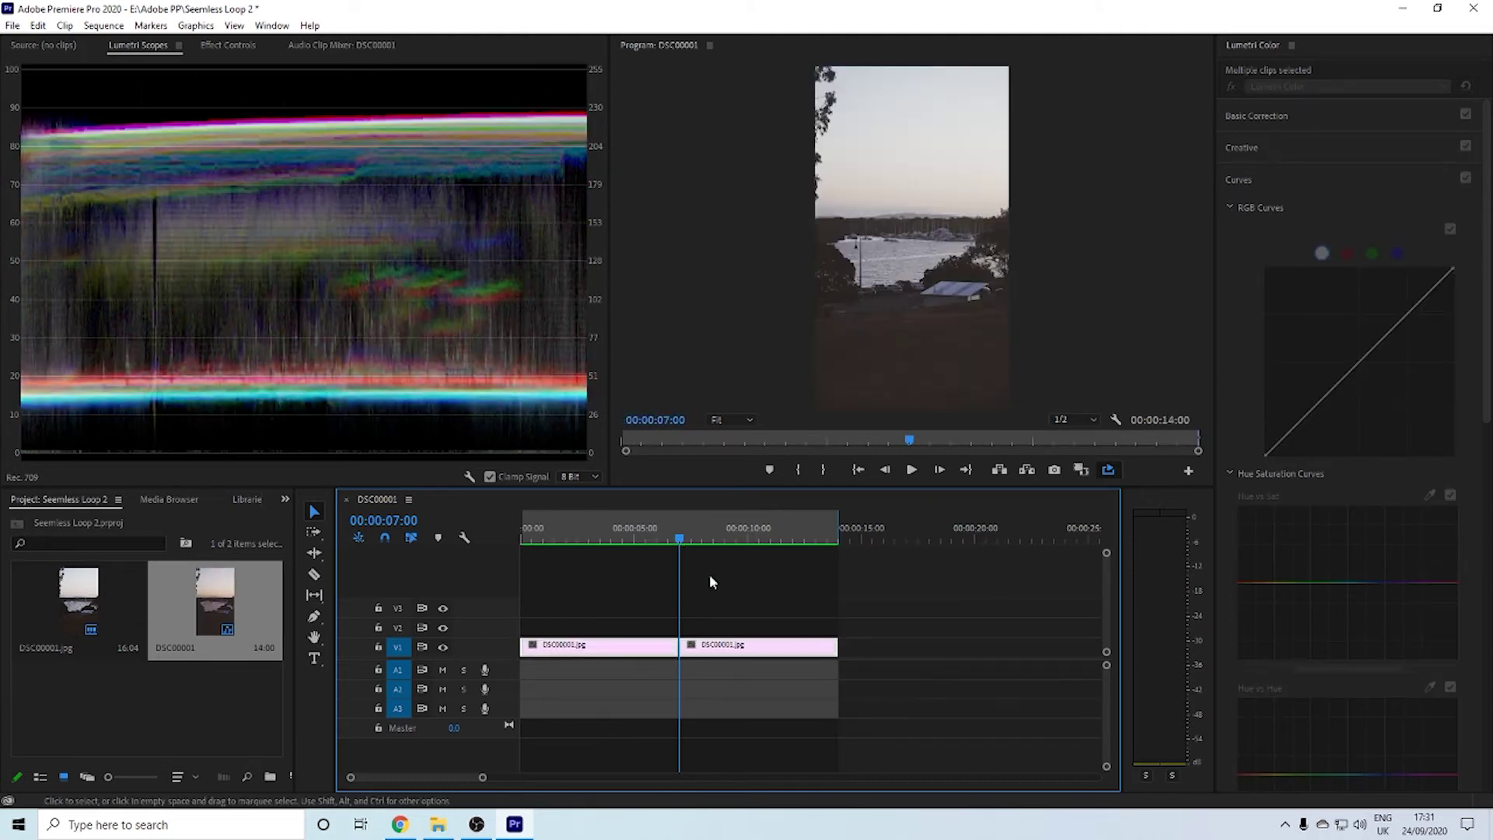
# Bring up the Effects panel and search for 'cr' to locate Cross Dissolve
pyautogui.click(169, 500)
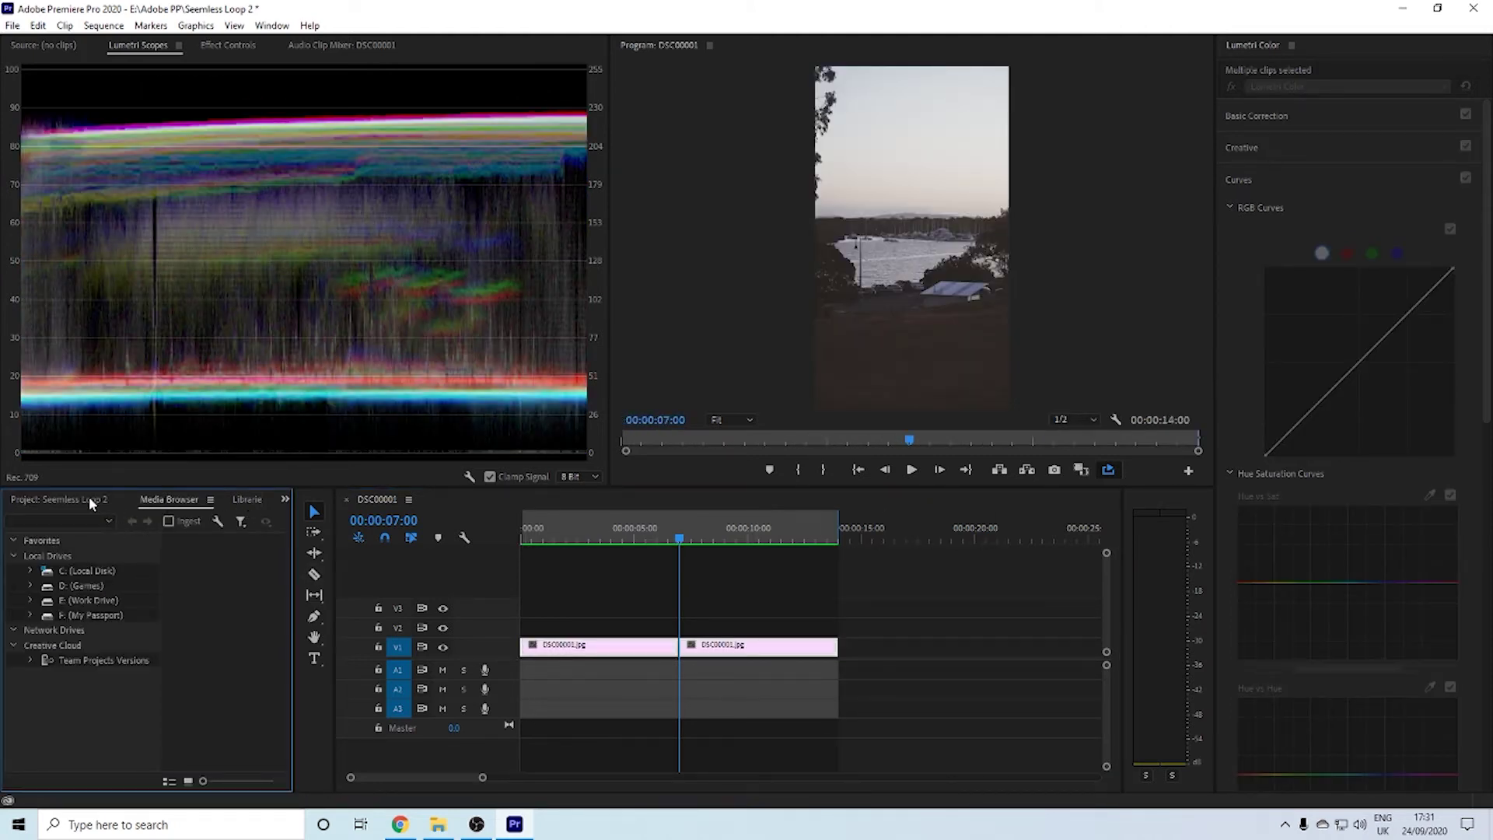
pyautogui.click(282, 500)
pyautogui.click(259, 503)
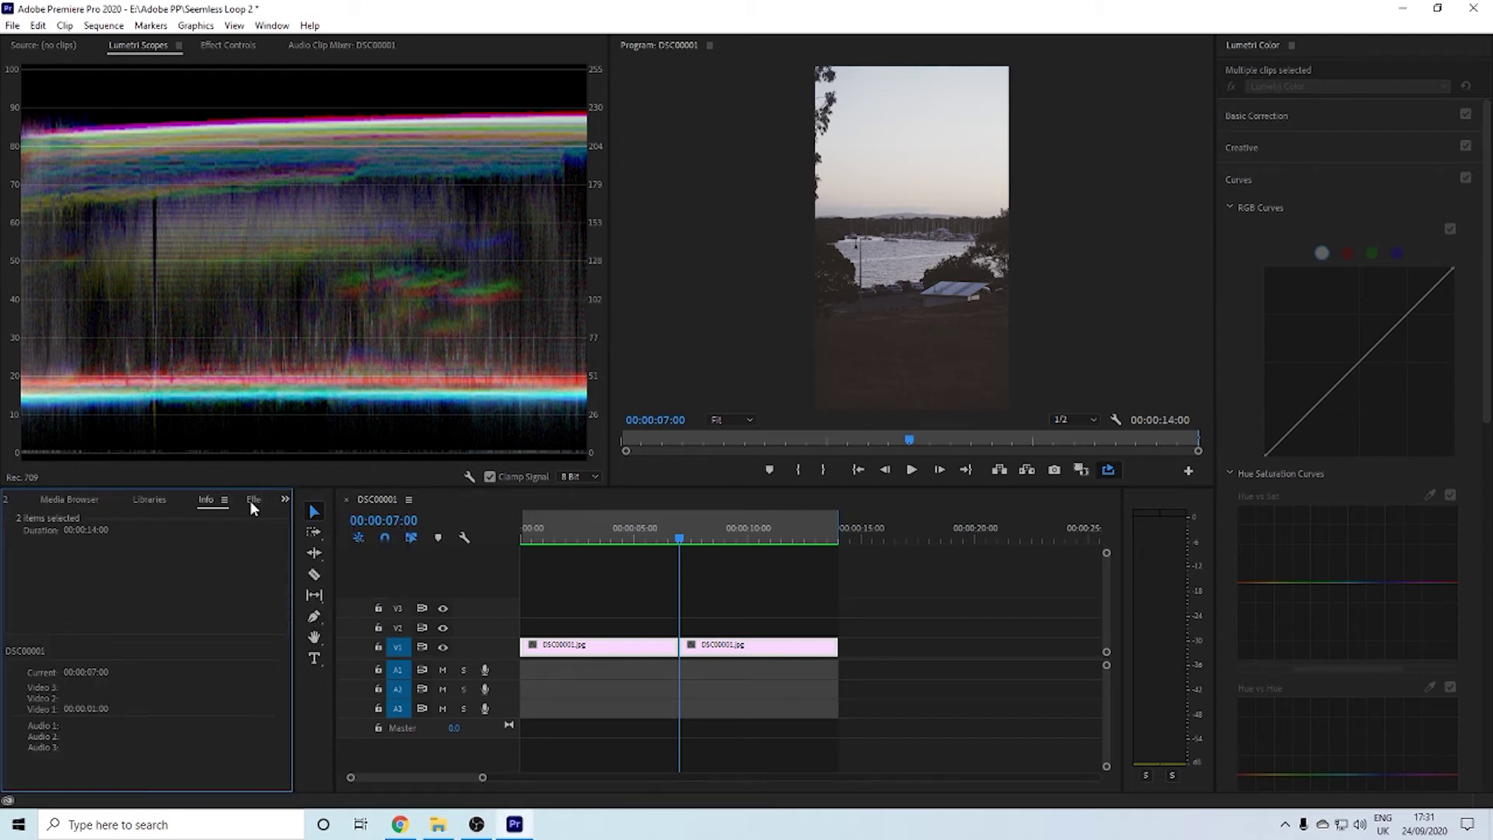
pyautogui.click(250, 500)
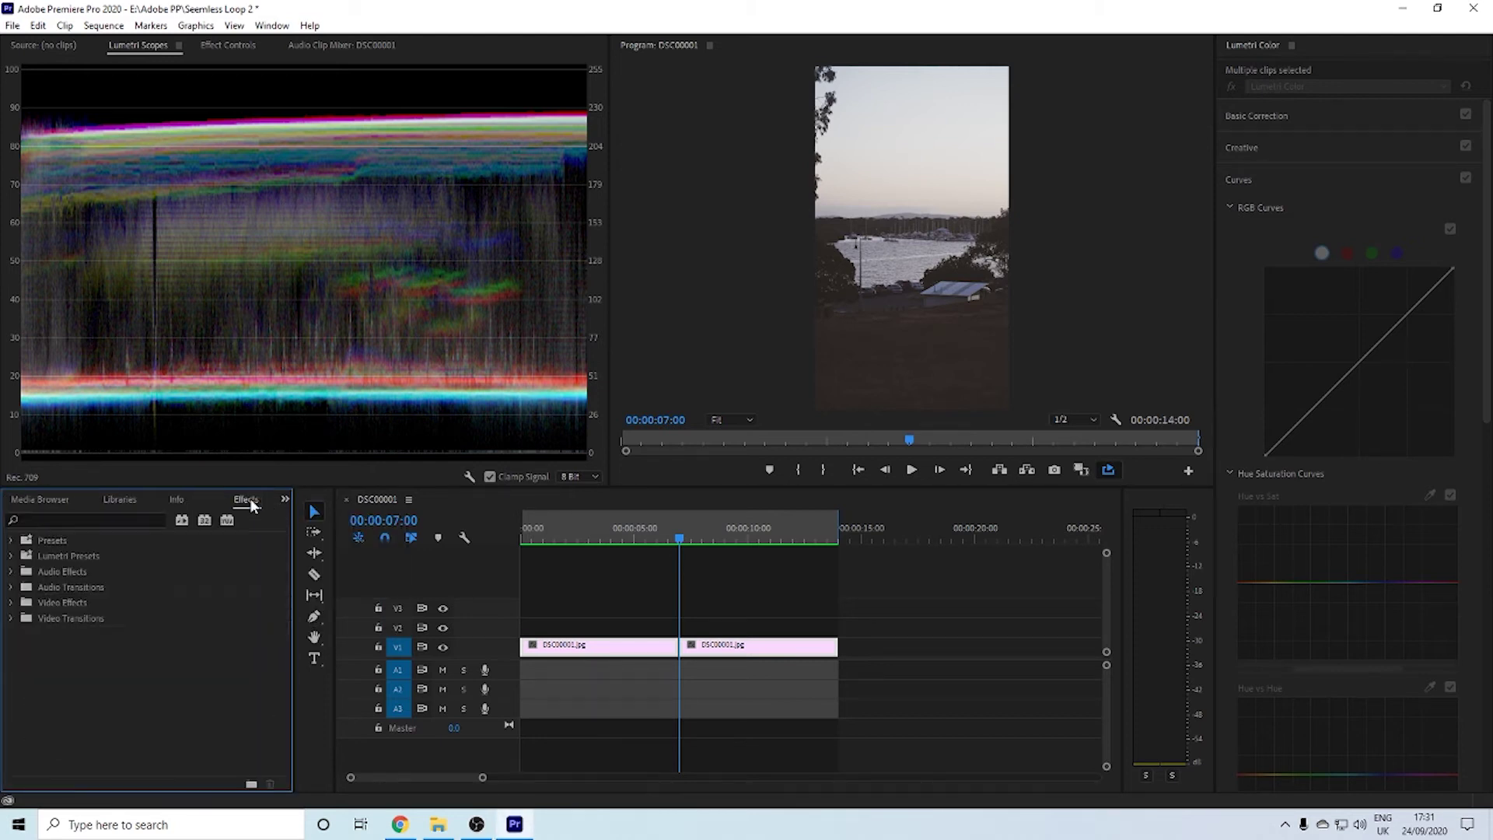
pyautogui.click(31, 520)
pyautogui.write('cross')
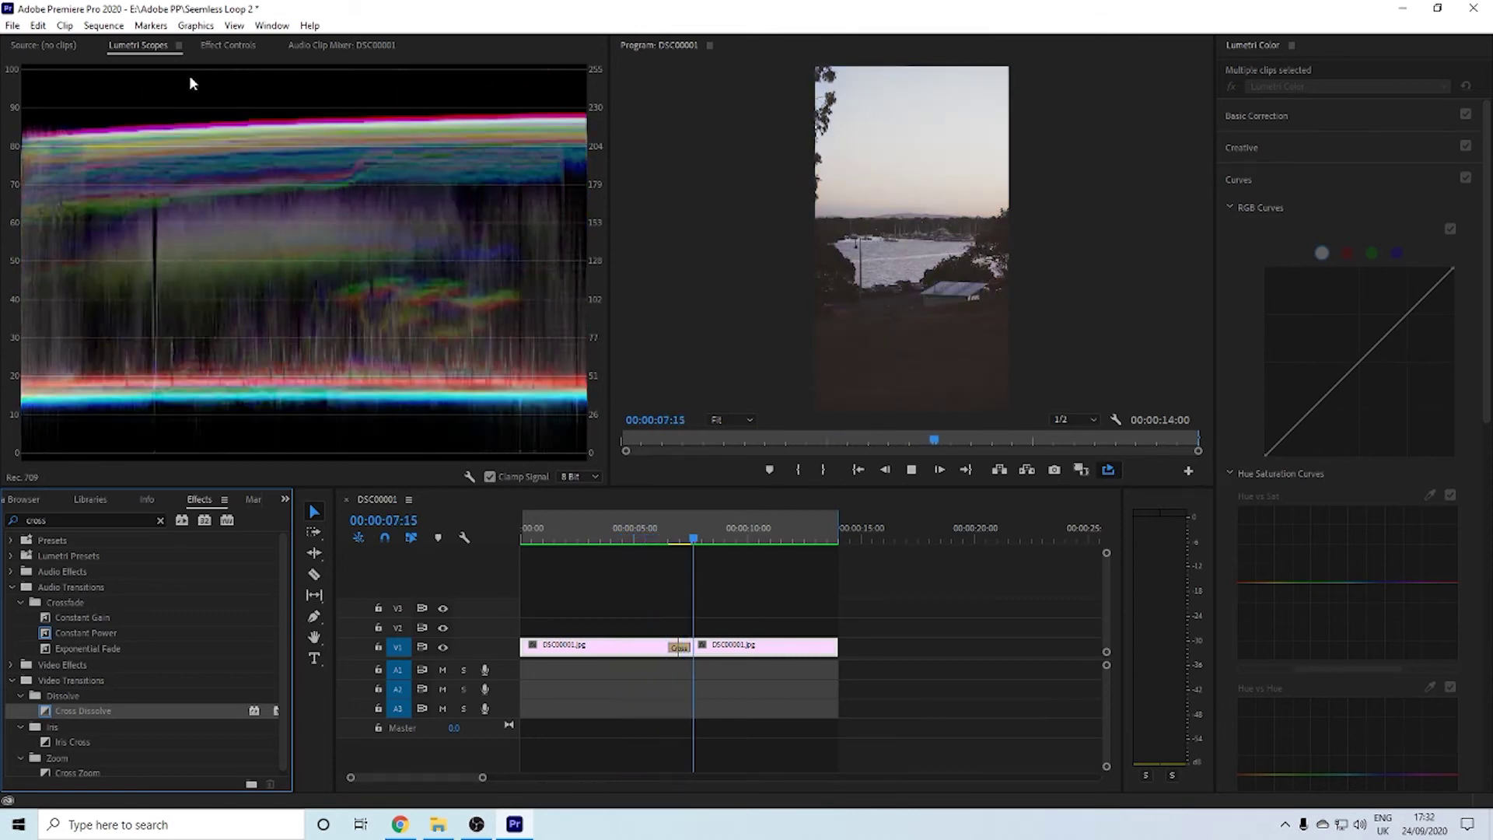
# Stop the preview and render the DSC00001 harbour sequence from in to out
pyautogui.press('space')
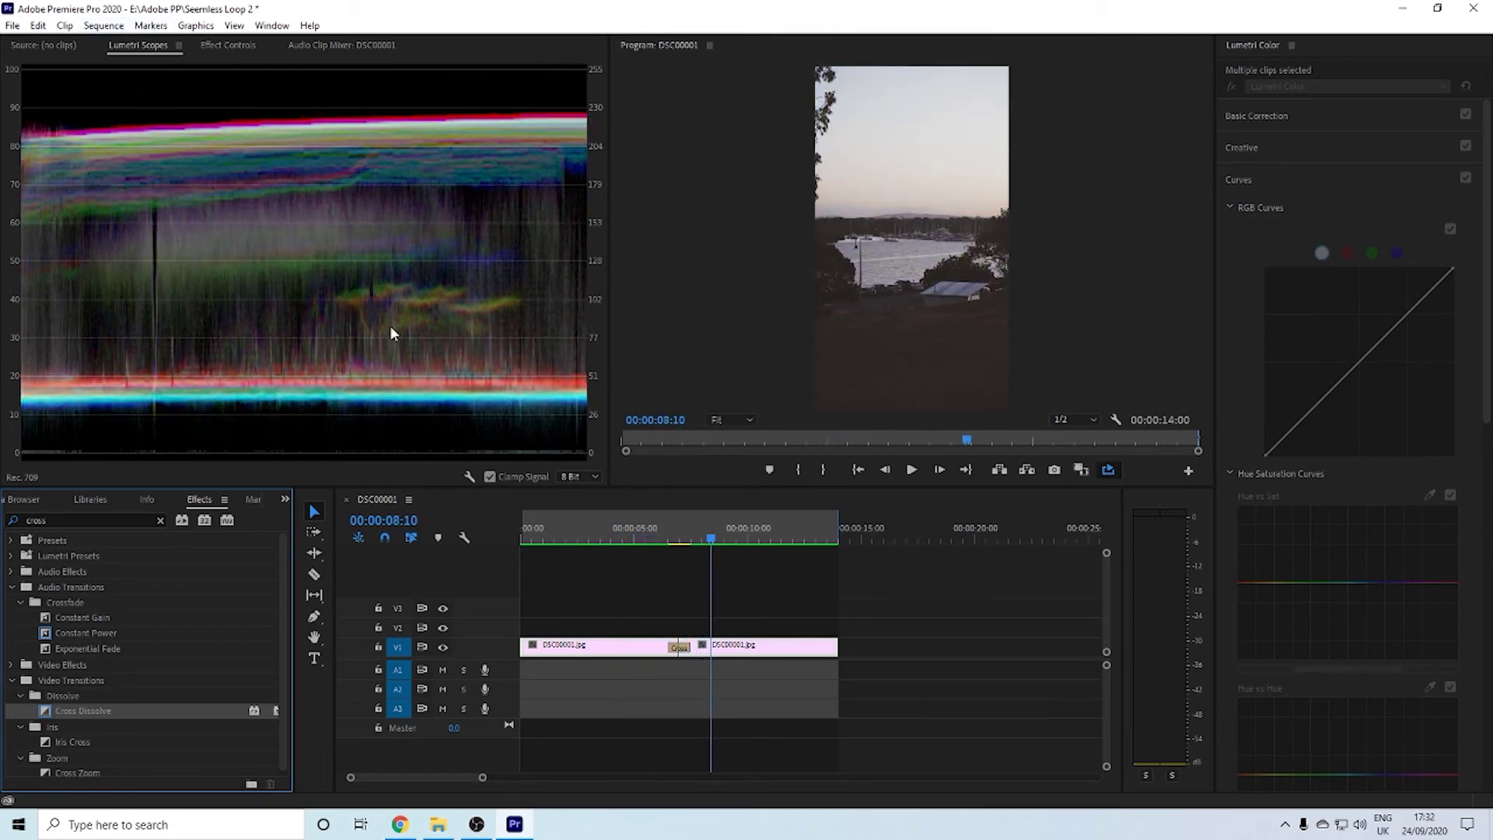
pyautogui.click(475, 507)
pyautogui.press('Home')
pyautogui.moveTo(536, 525); pyautogui.dragTo(870, 536)
pyautogui.click(103, 25)
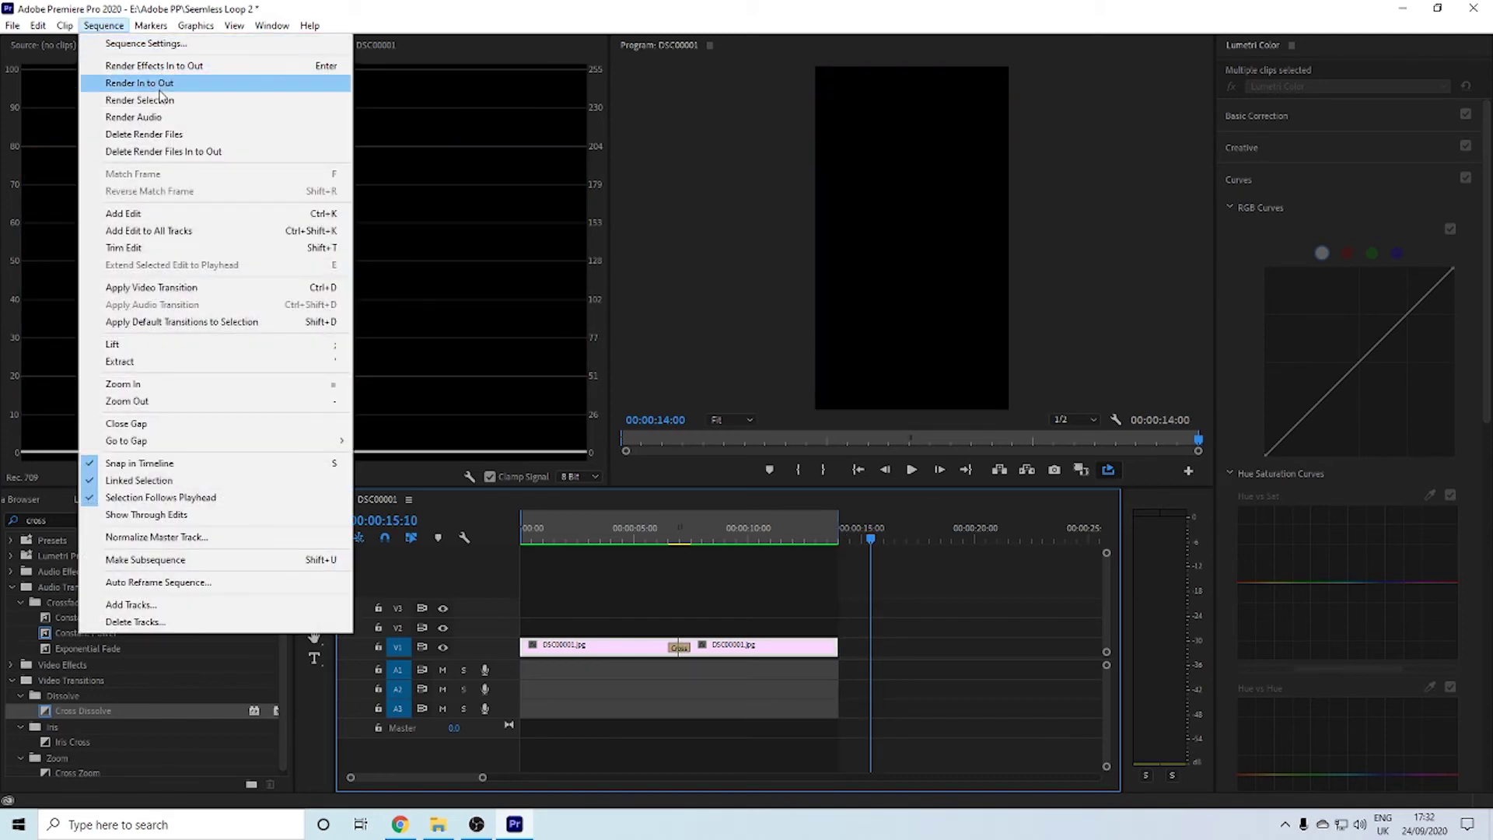
pyautogui.click(159, 88)
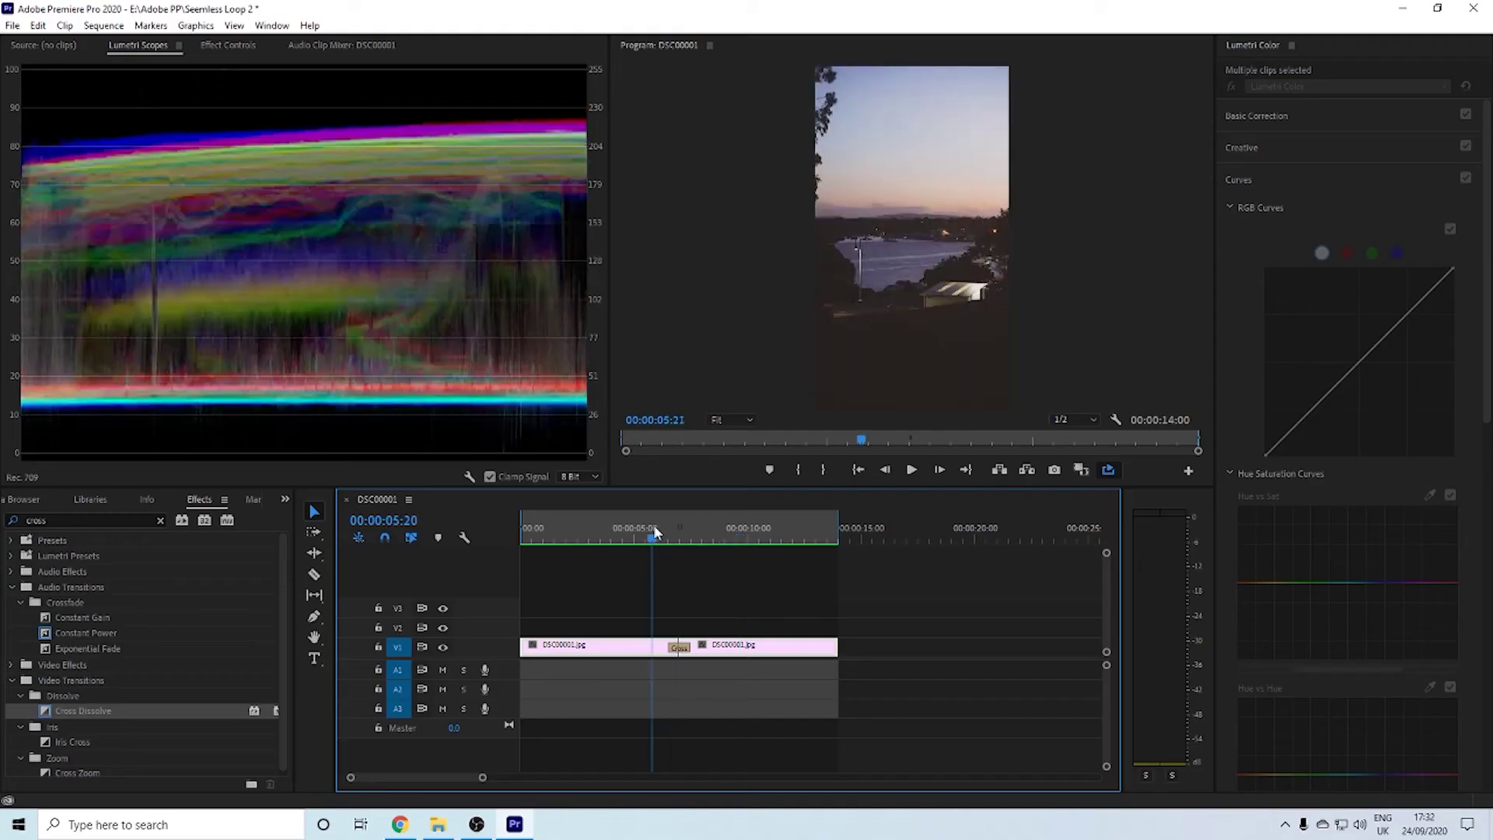
# Play back the loop, then lengthen the Cross Dissolve between the harbour halves
pyautogui.press('space')
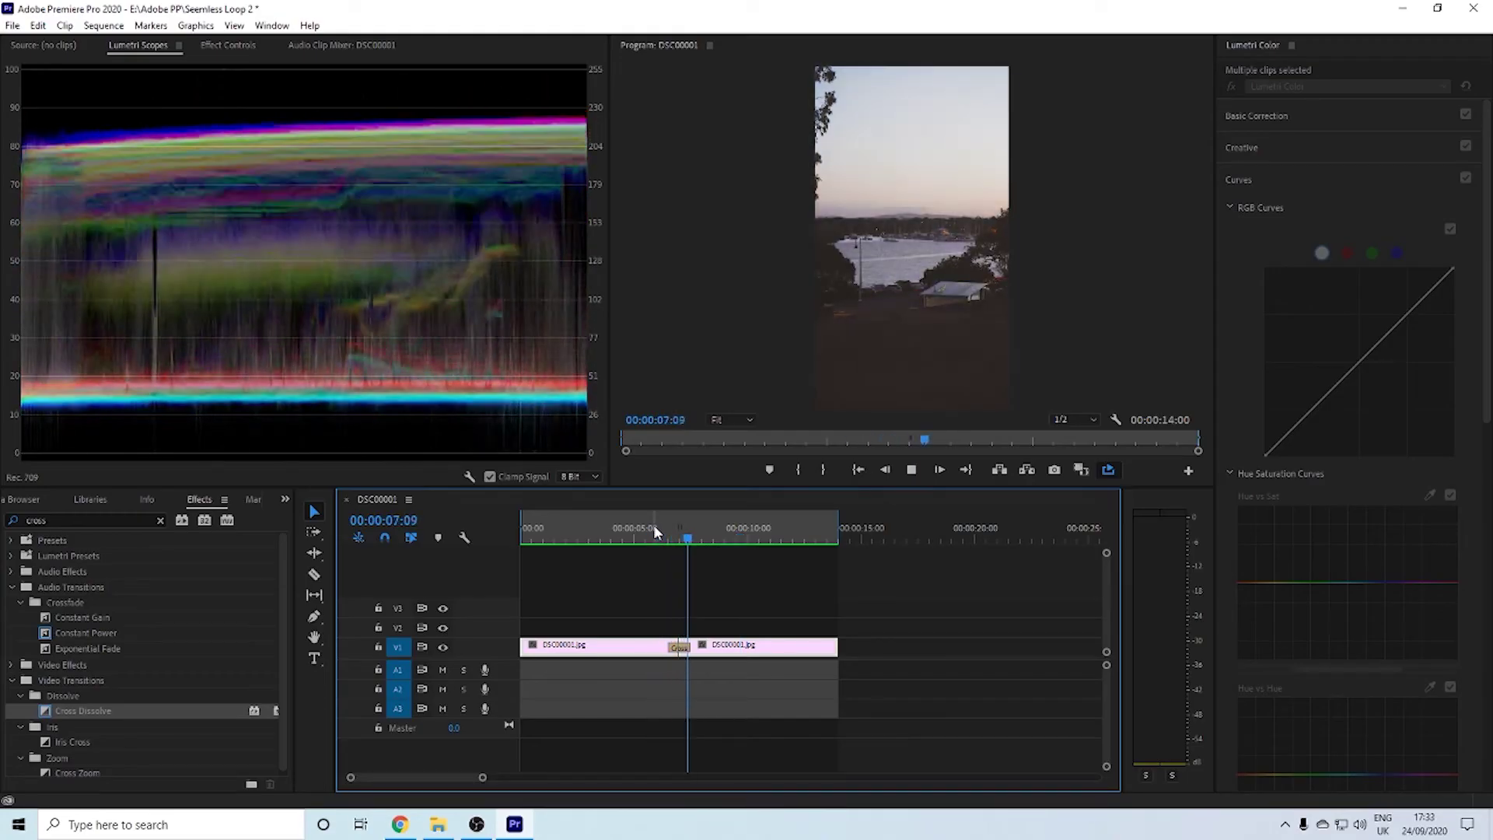
pyautogui.press('space')
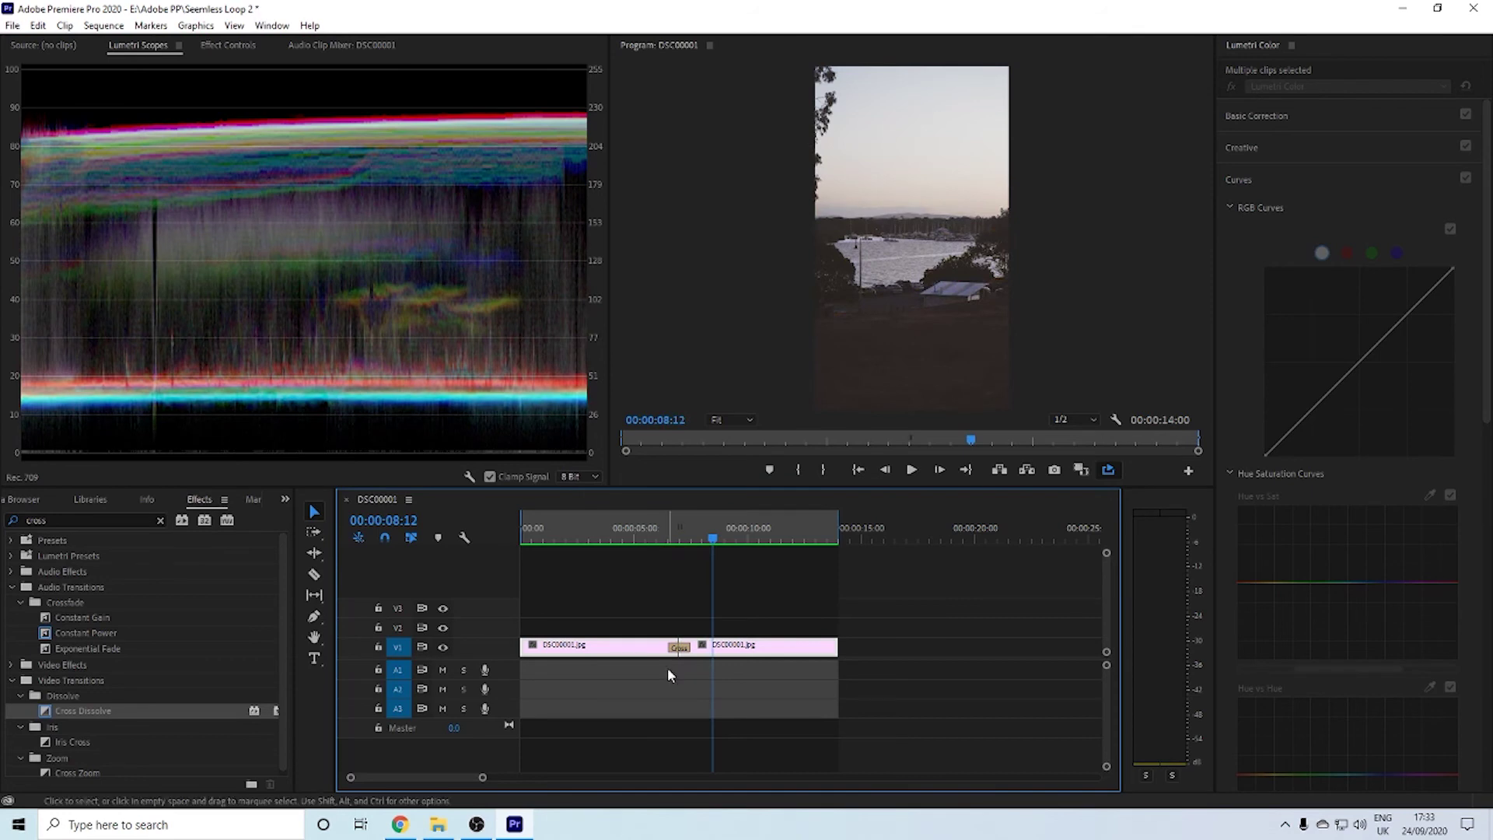
pyautogui.moveTo(679, 647); pyautogui.dragTo(678, 648)
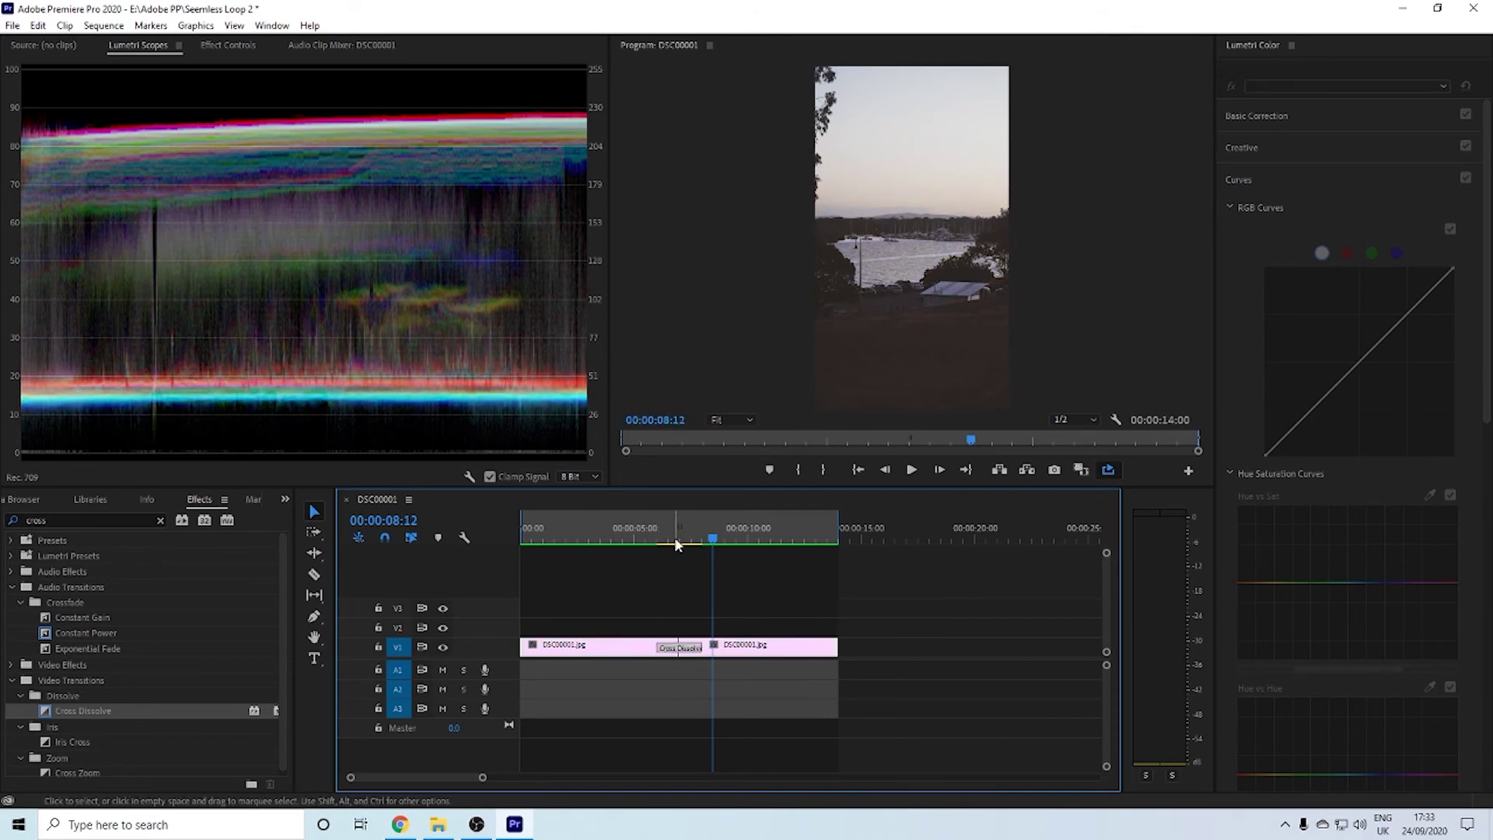
pyautogui.click(648, 538)
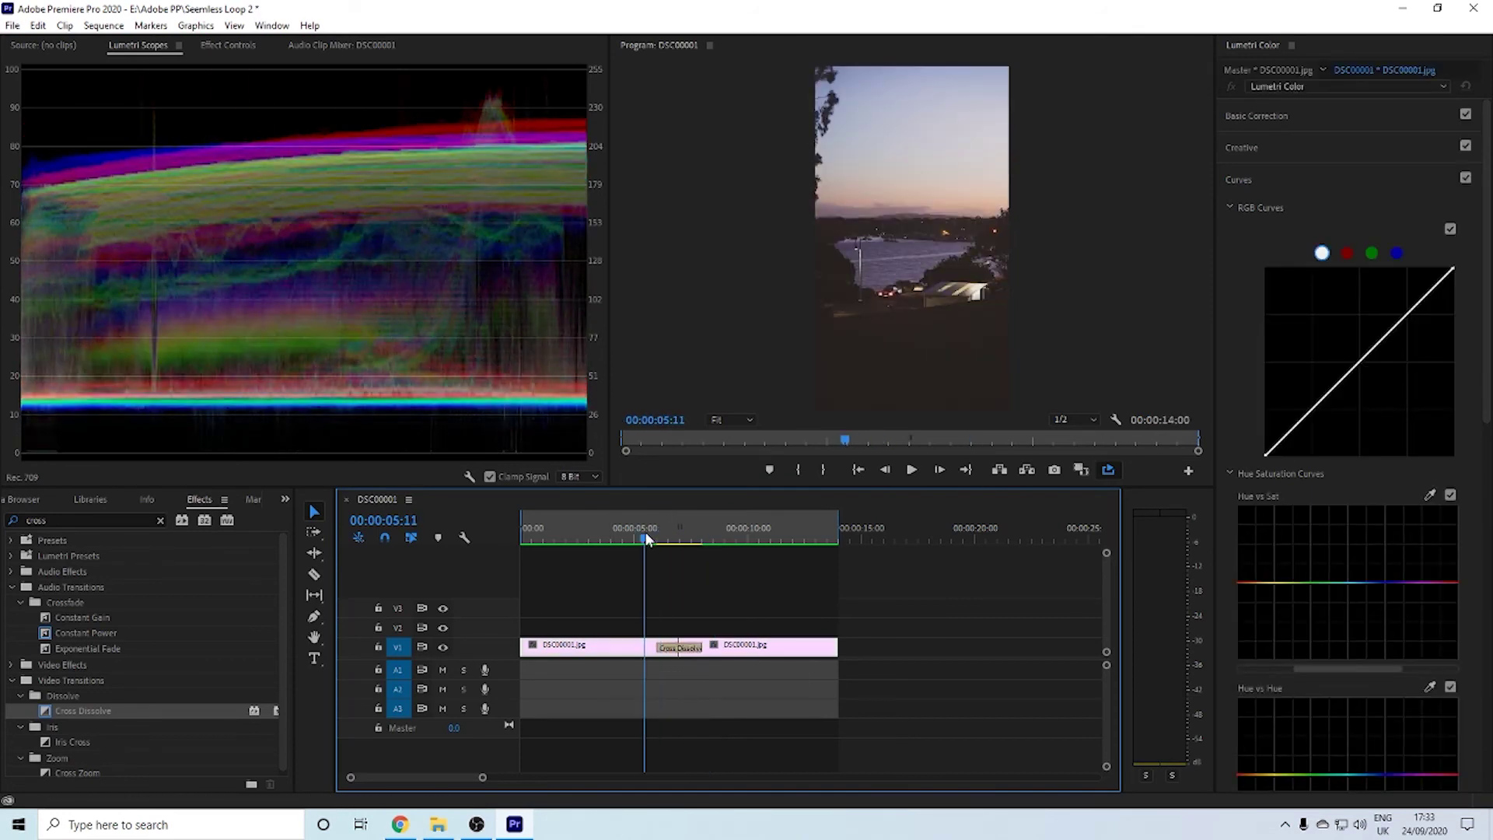
# Render the DSC00001 sequence from in to out again
pyautogui.click(103, 26)
pyautogui.click(140, 63)
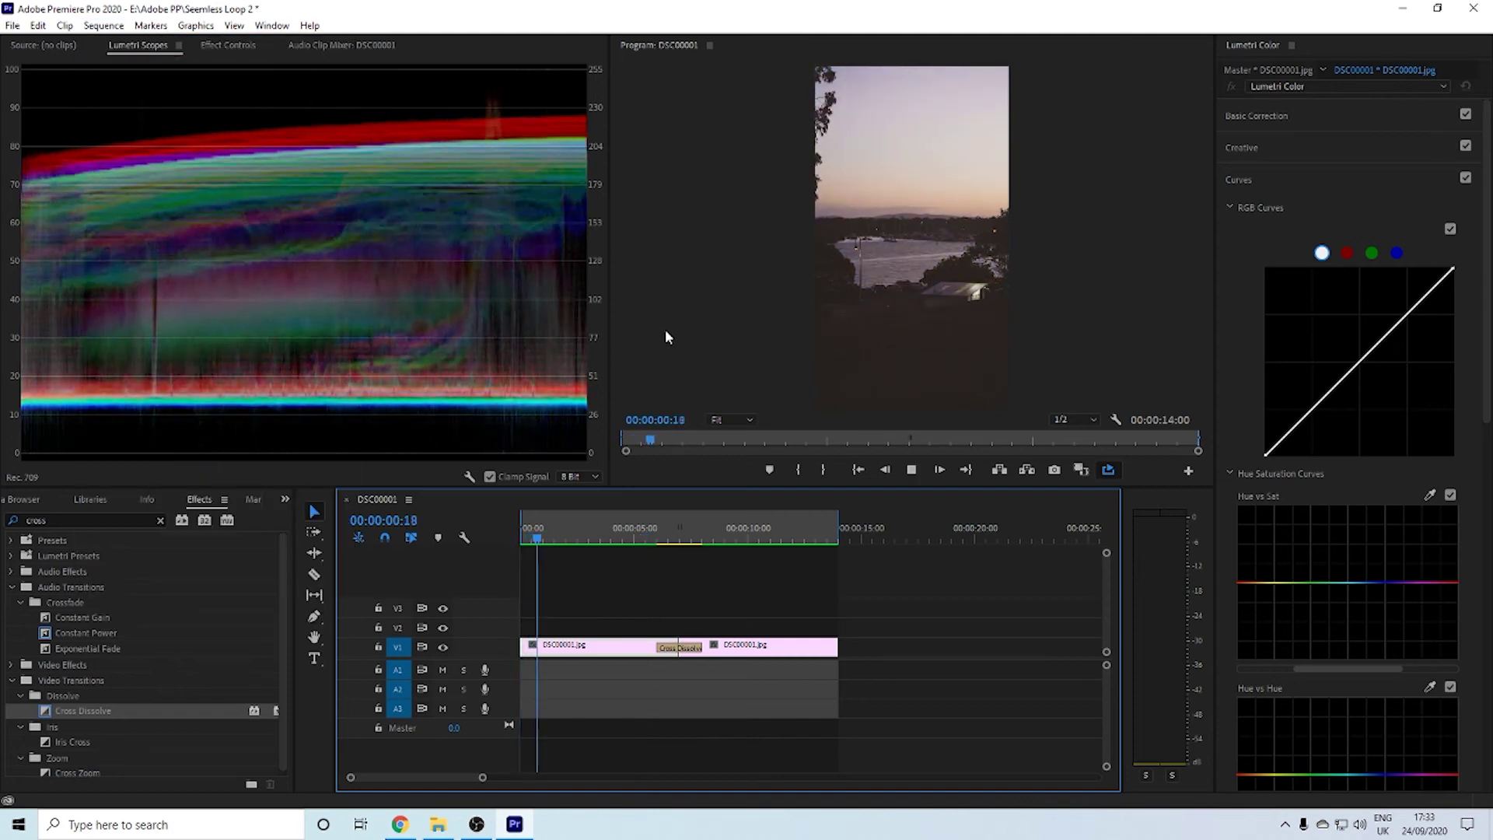
pyautogui.click(103, 26)
pyautogui.click(124, 80)
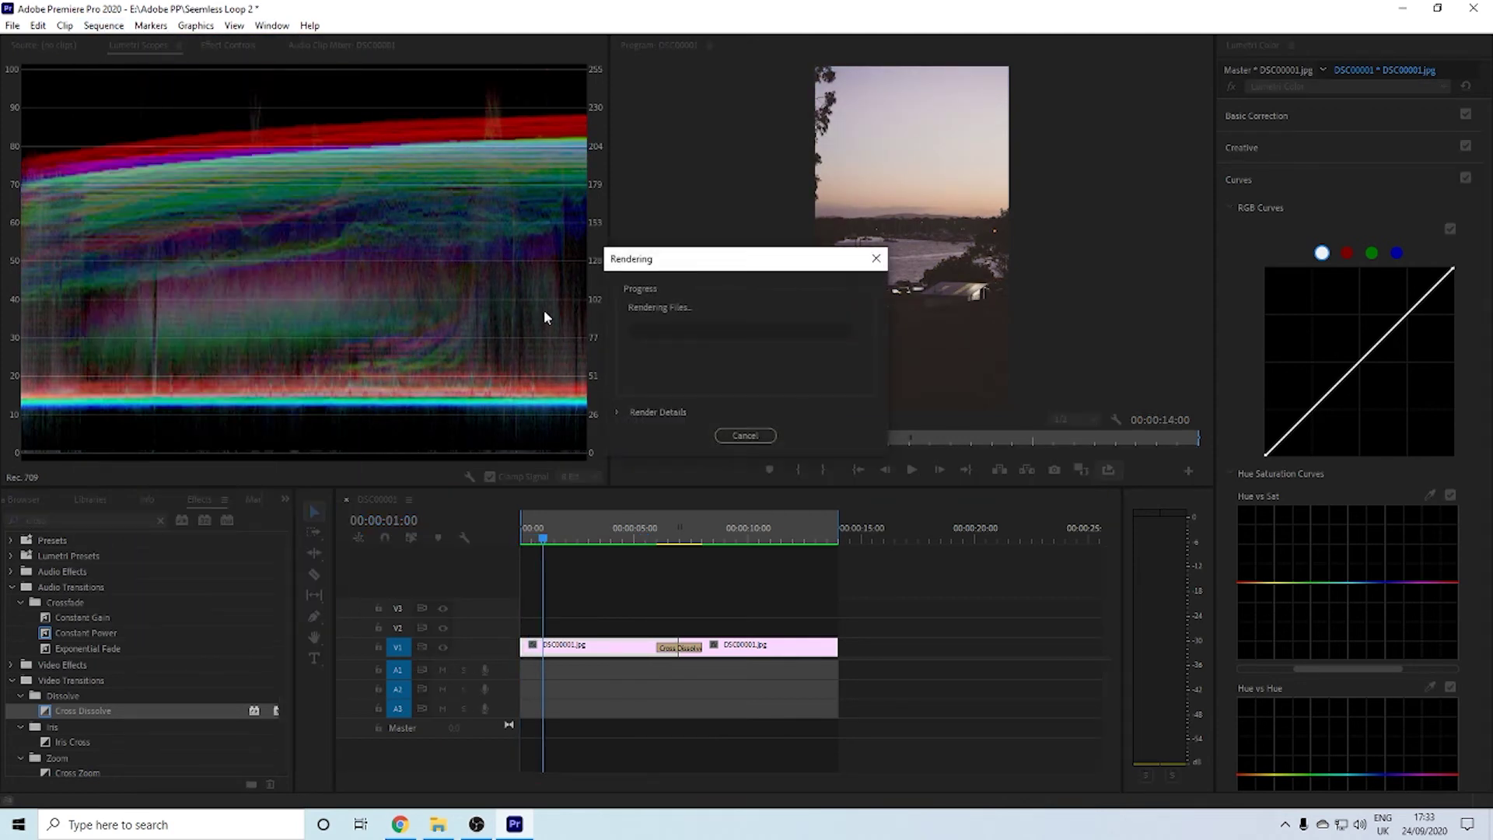